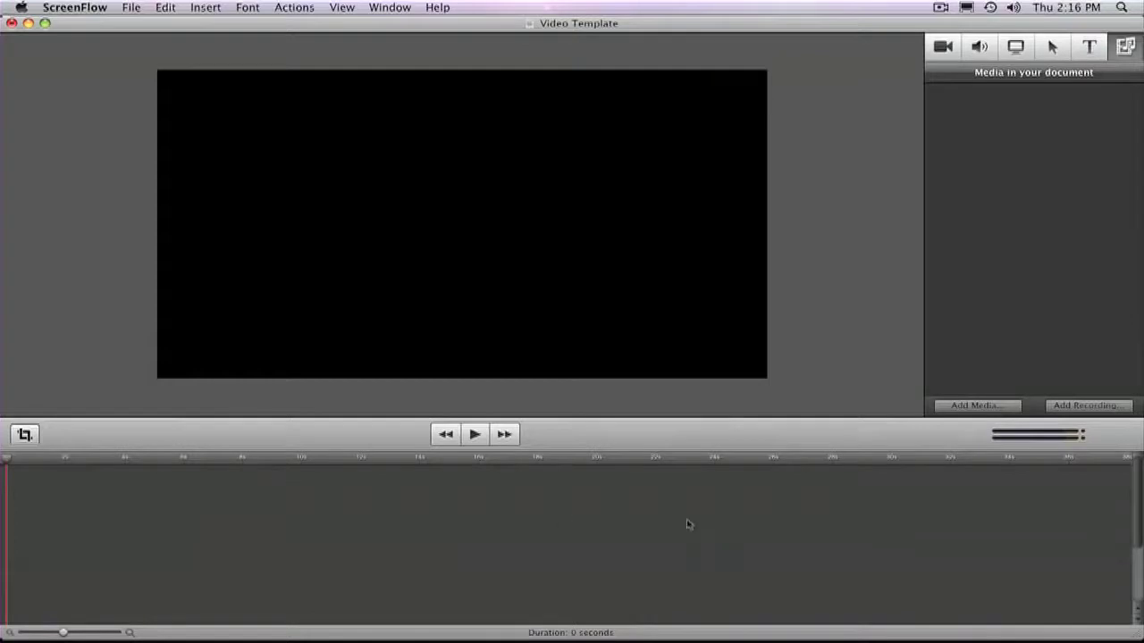
click(955, 407)
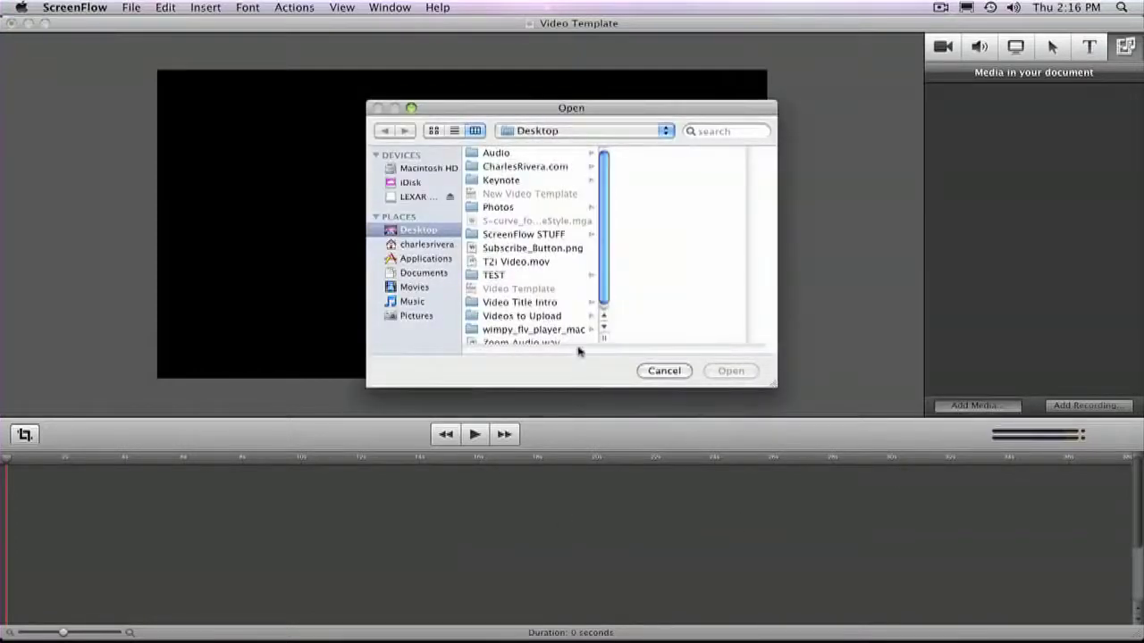
Select T2i Video.mov and Zoom Audio.wav together in the file browser and import both.
scroll(527, 317, down, 1)
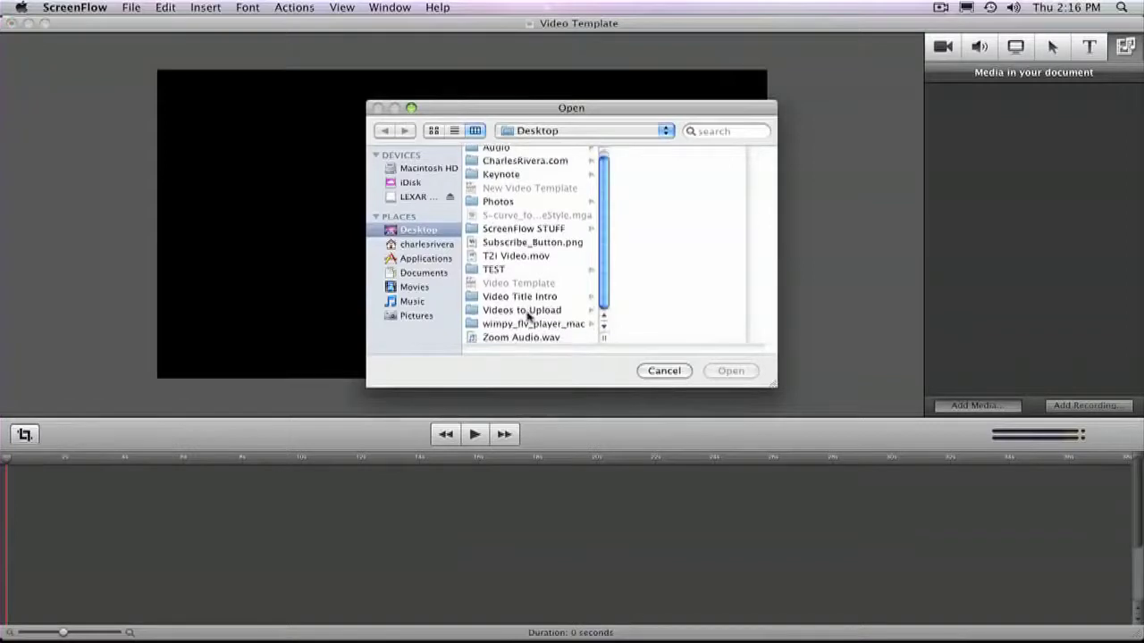
click(492, 257)
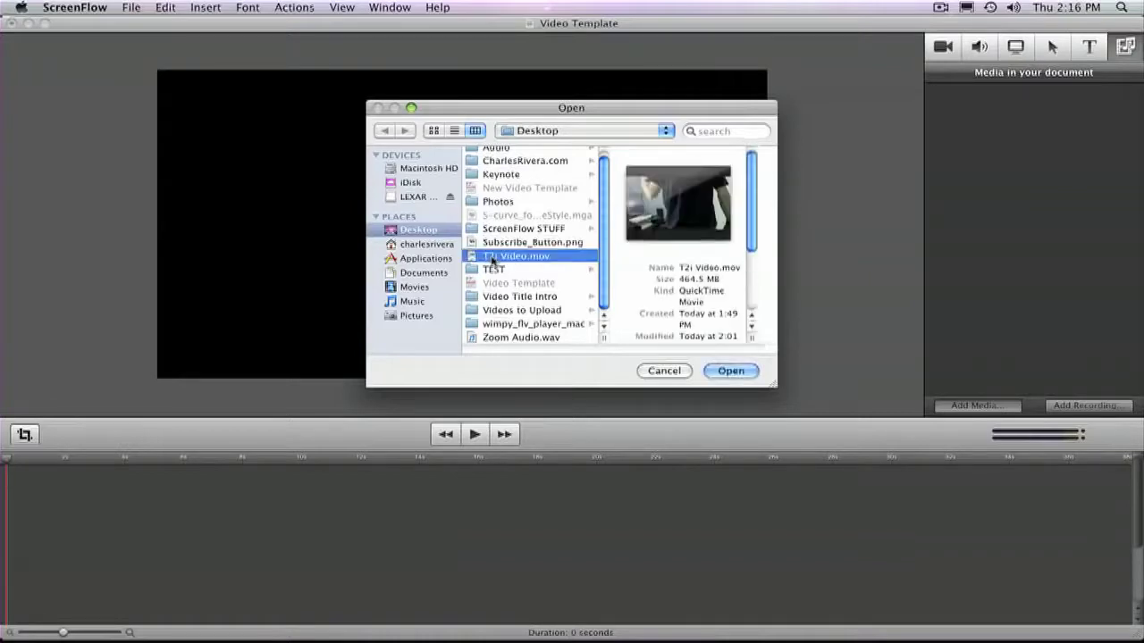
super+click(498, 338)
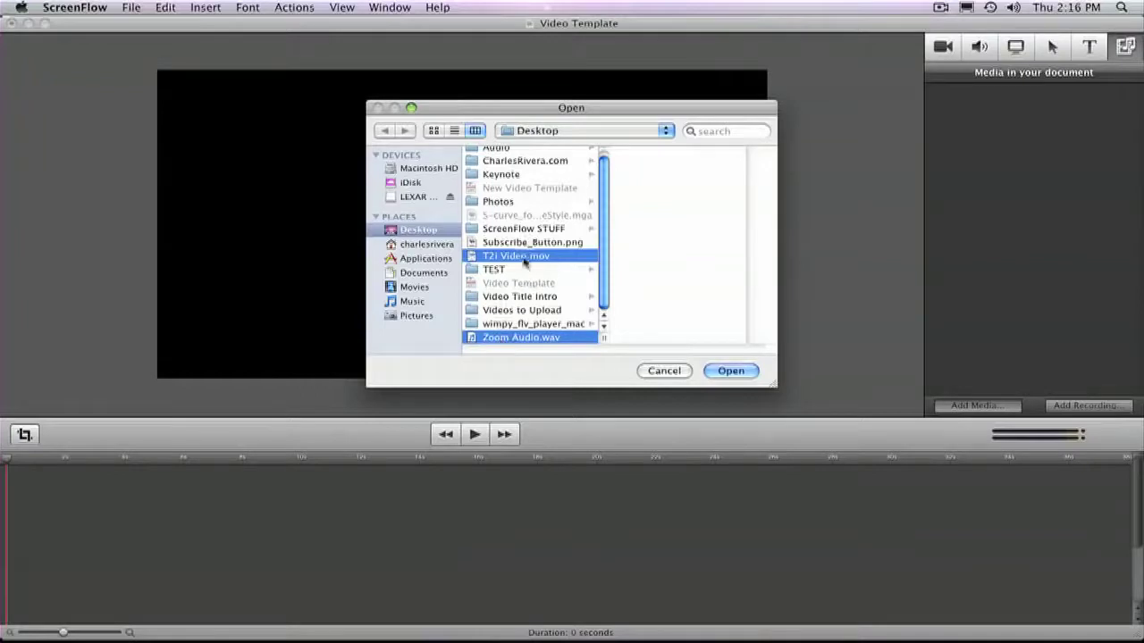
click(735, 372)
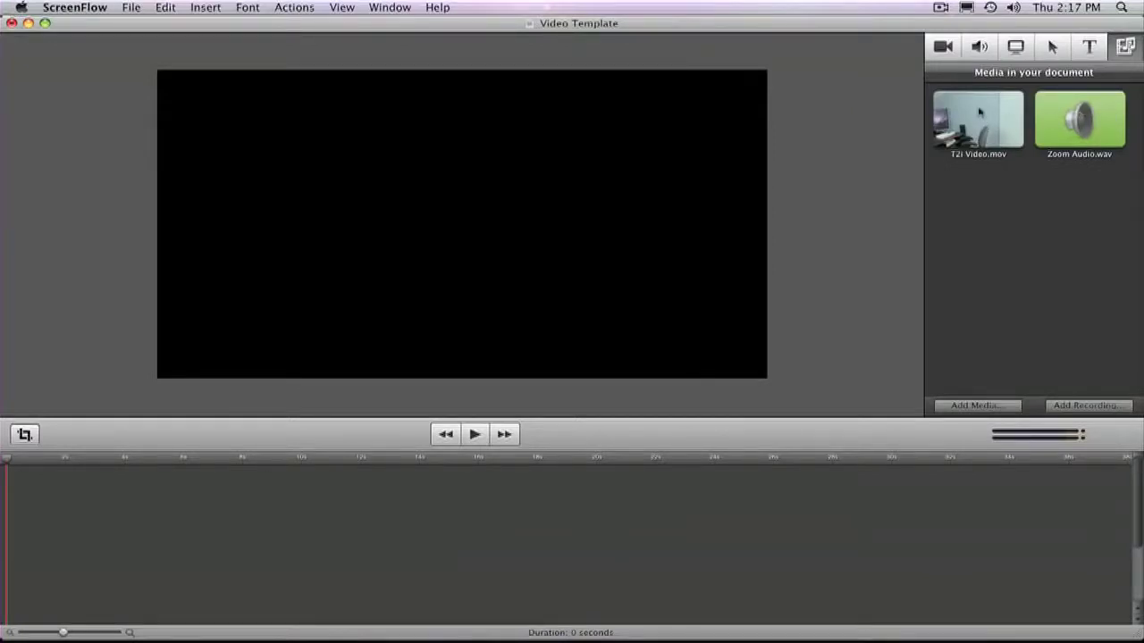
Drag T2i Video.mov and Zoom Audio.wav onto separate timeline tracks, for a 5 min 2 s total.
drag(990, 116, 21, 475)
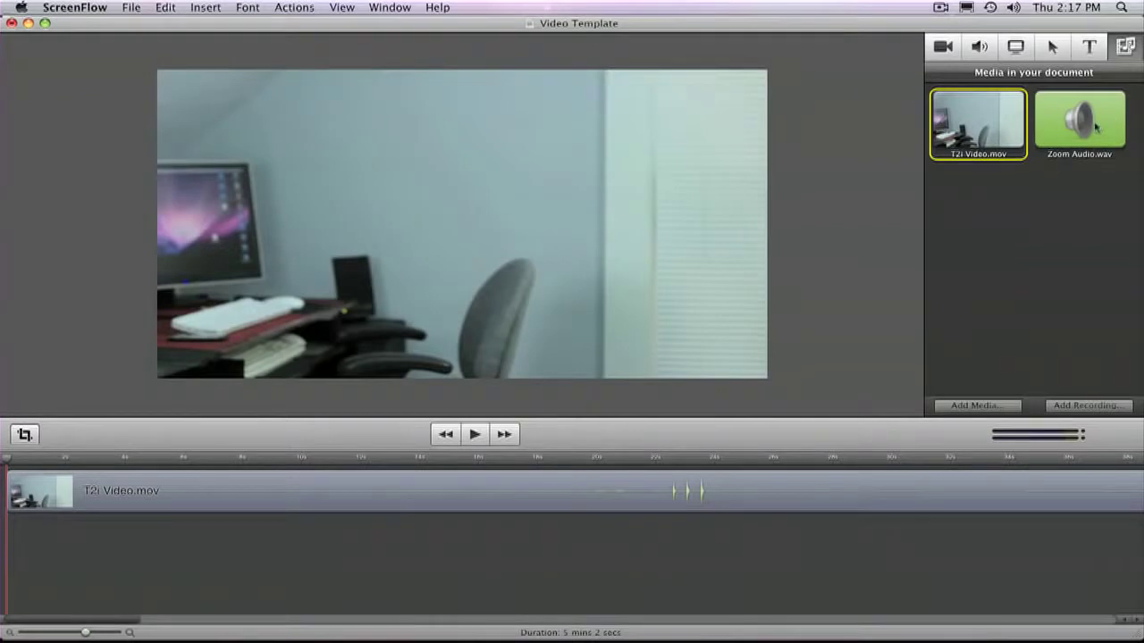
drag(1097, 126, 23, 572)
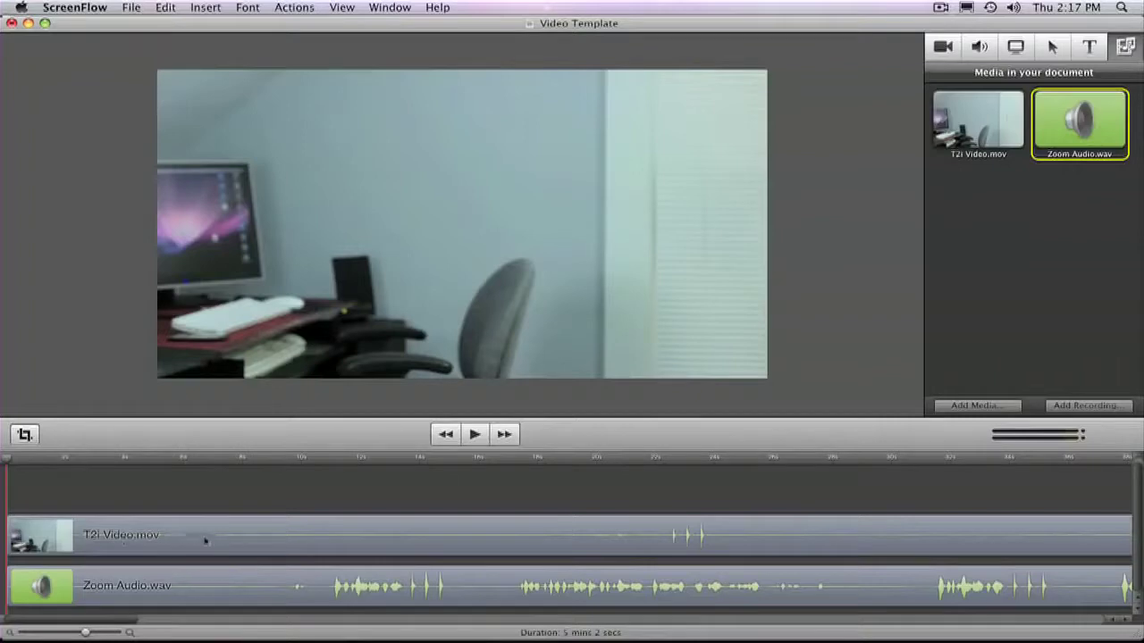
right_click(157, 538)
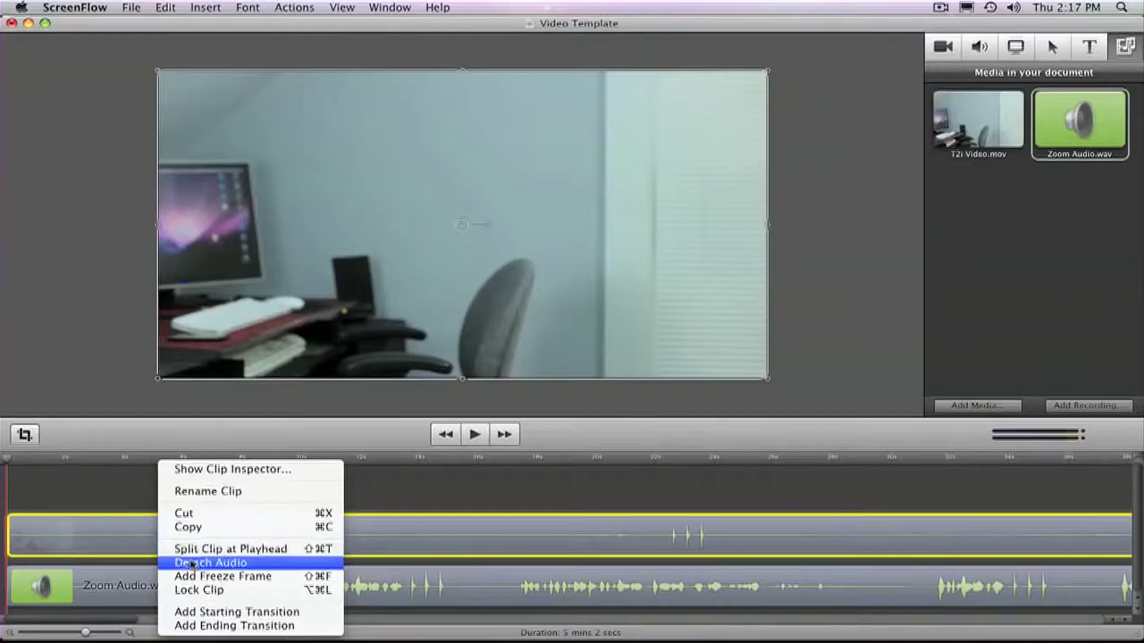
Detach the T2i clip's camera audio onto its own track beneath the video.
click(192, 563)
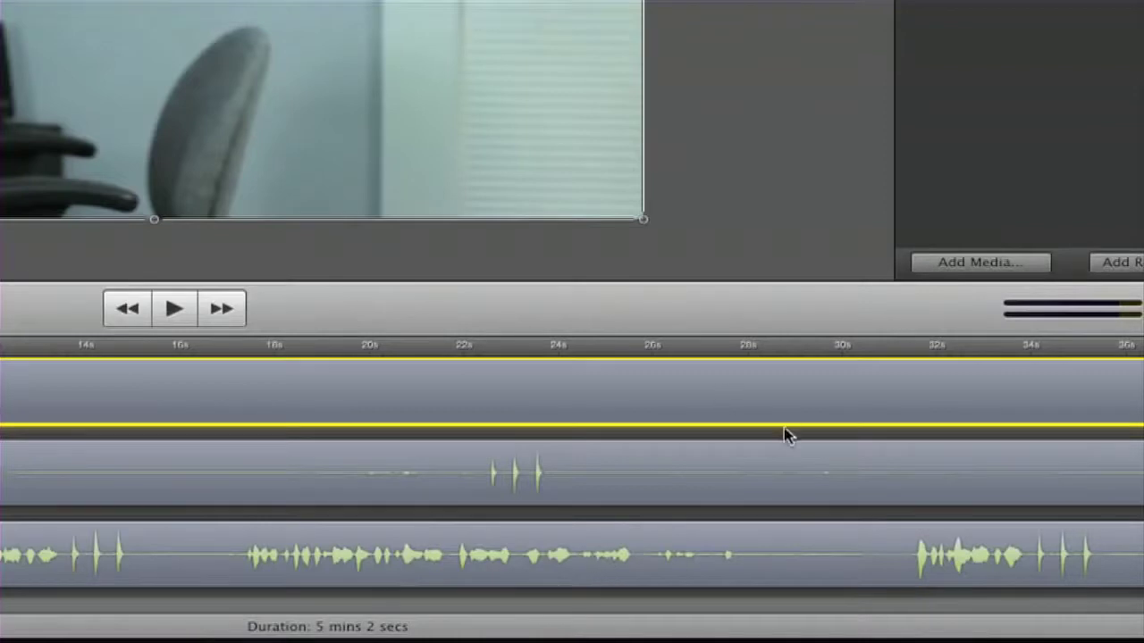
scroll(786, 433, up, 1)
Split the video, camera audio and Zoom Audio clips at the playhead near 30 seconds.
click(845, 351)
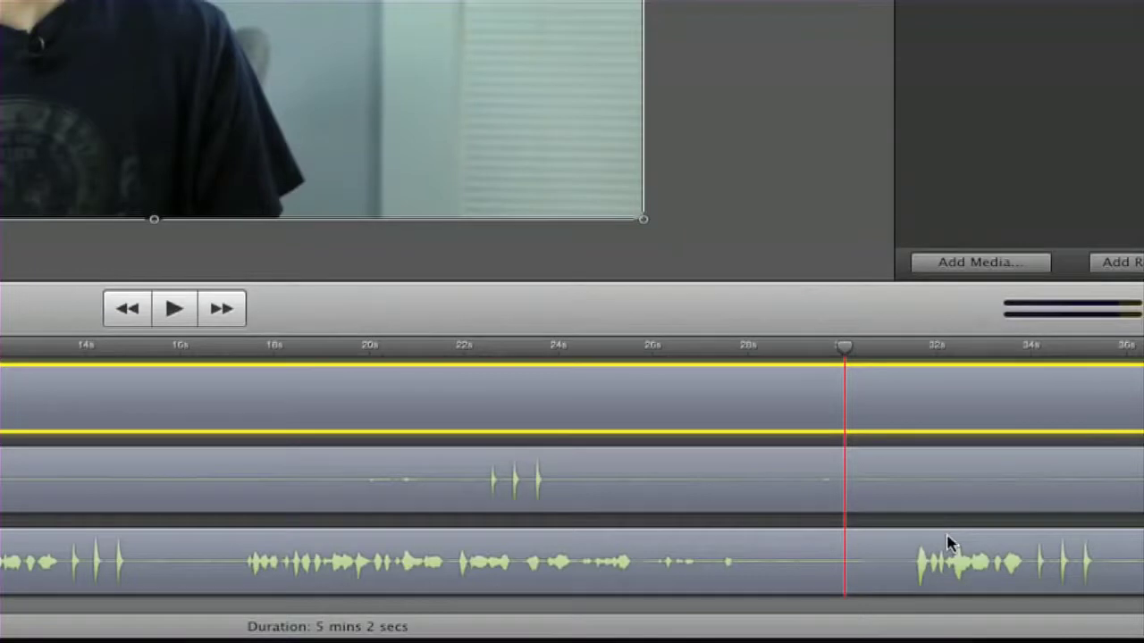
right_click(943, 402)
click(777, 494)
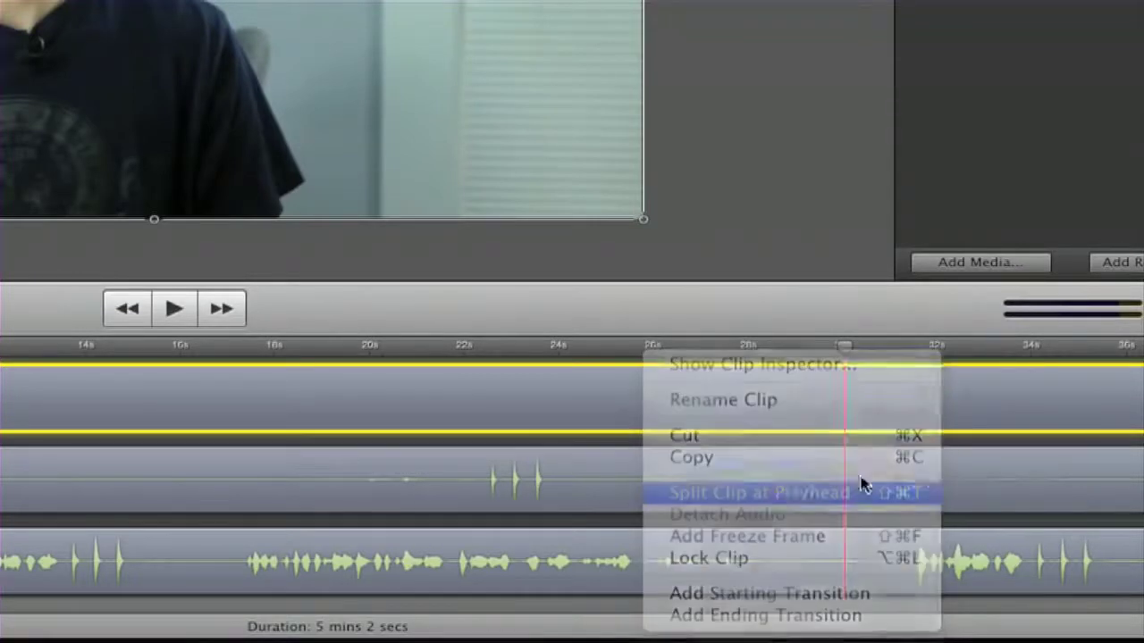
right_click(930, 482)
click(939, 493)
right_click(852, 549)
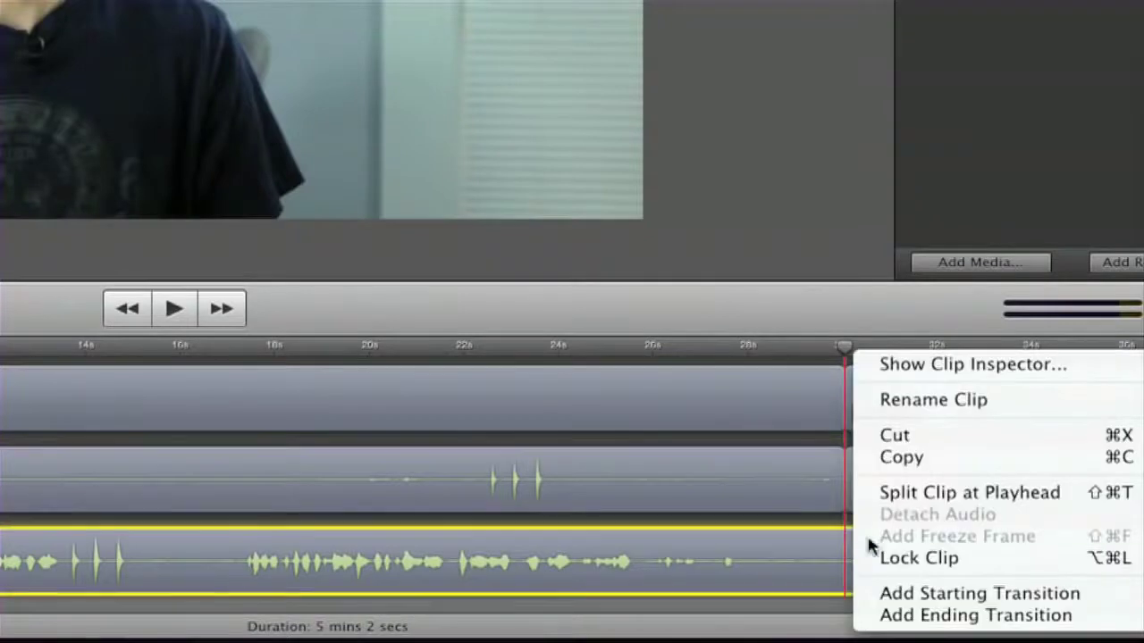
click(885, 496)
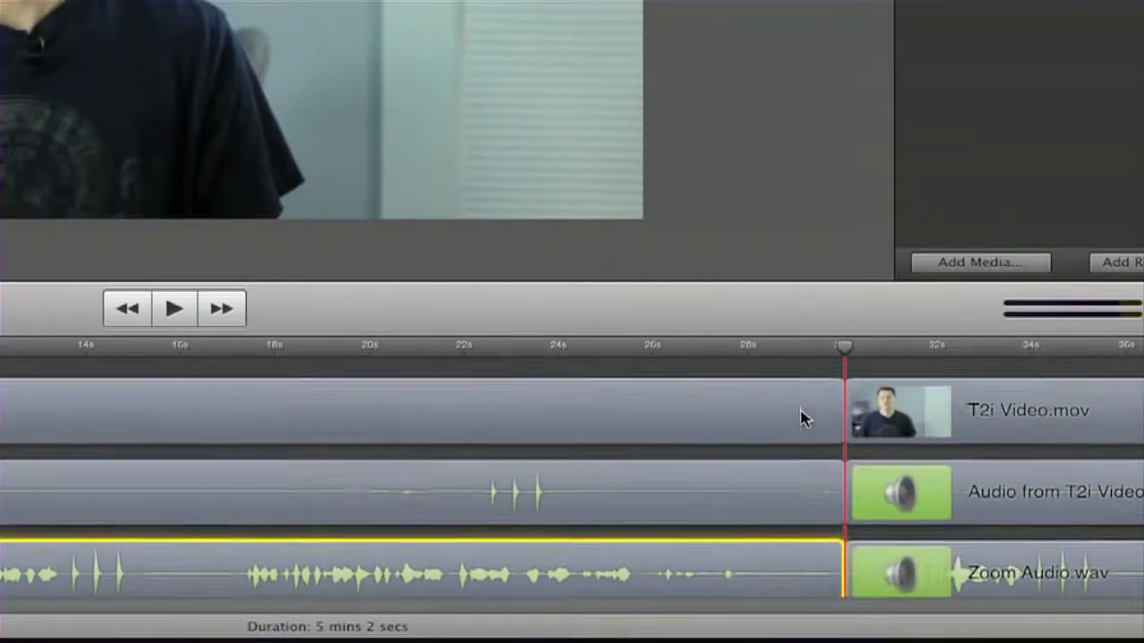
Delete the three pieces before the split and slide the remaining clips earlier, giving 4 min 42 s.
drag(766, 370, 744, 631)
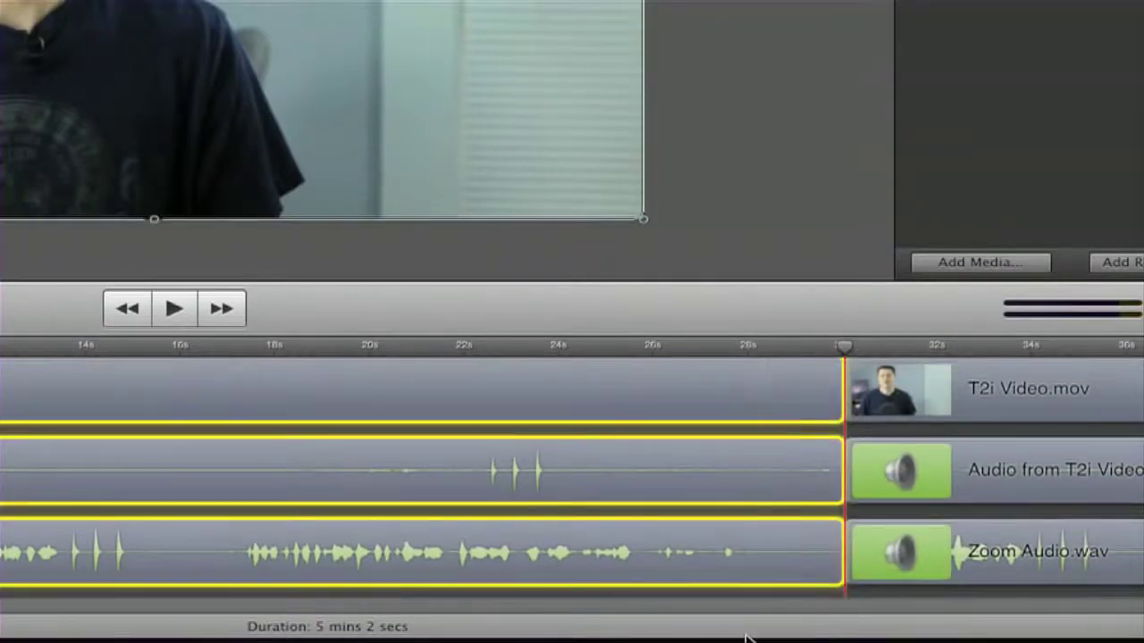
click(746, 639)
key(Delete)
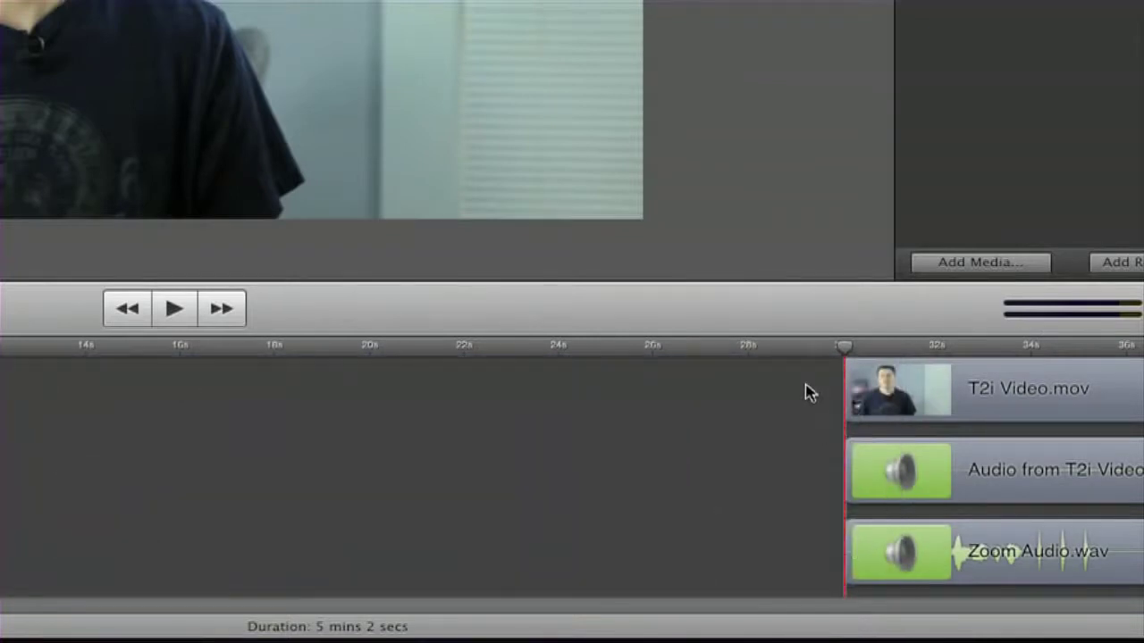
drag(807, 390, 949, 577)
drag(1062, 401, 96, 411)
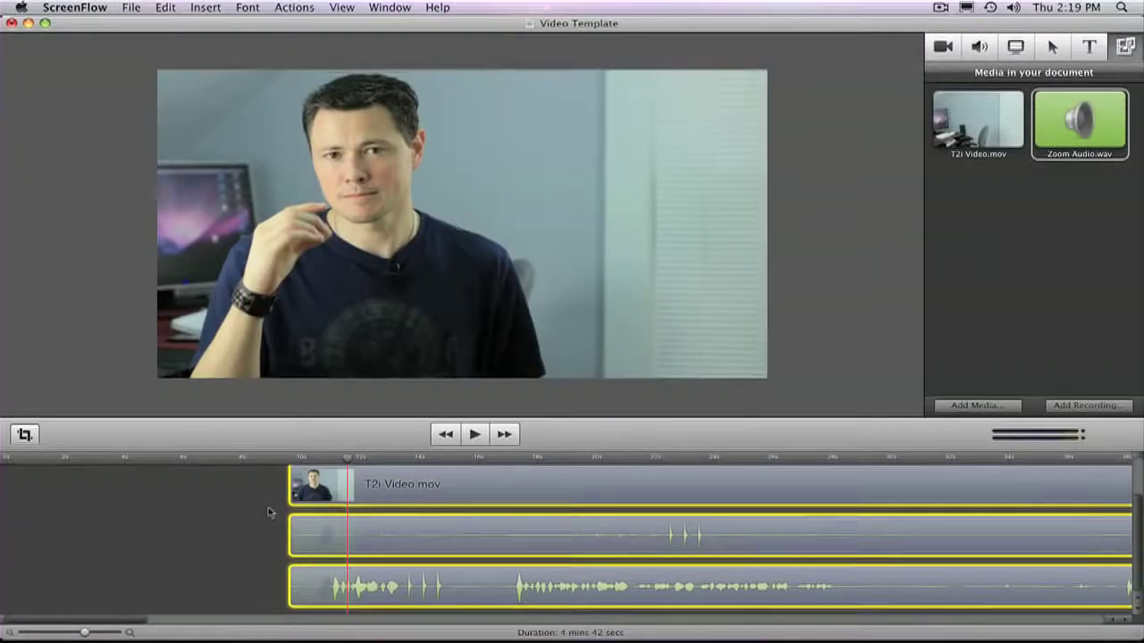
Shift Zoom Audio slightly later and zoom the timeline in to locate the clap spikes.
click(272, 515)
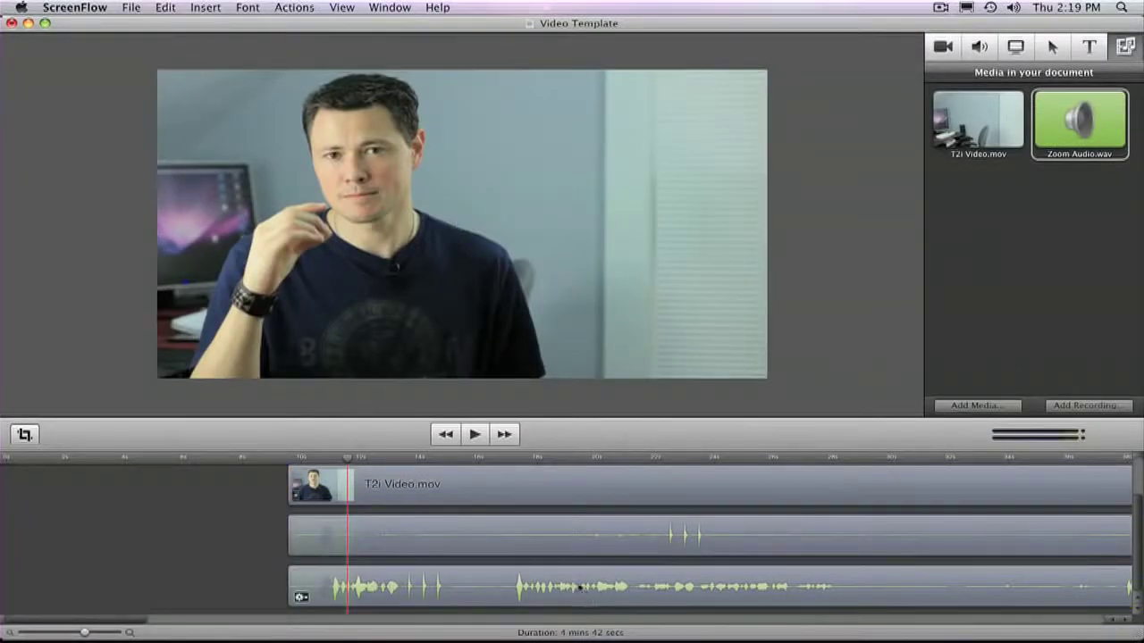
drag(570, 586, 582, 587)
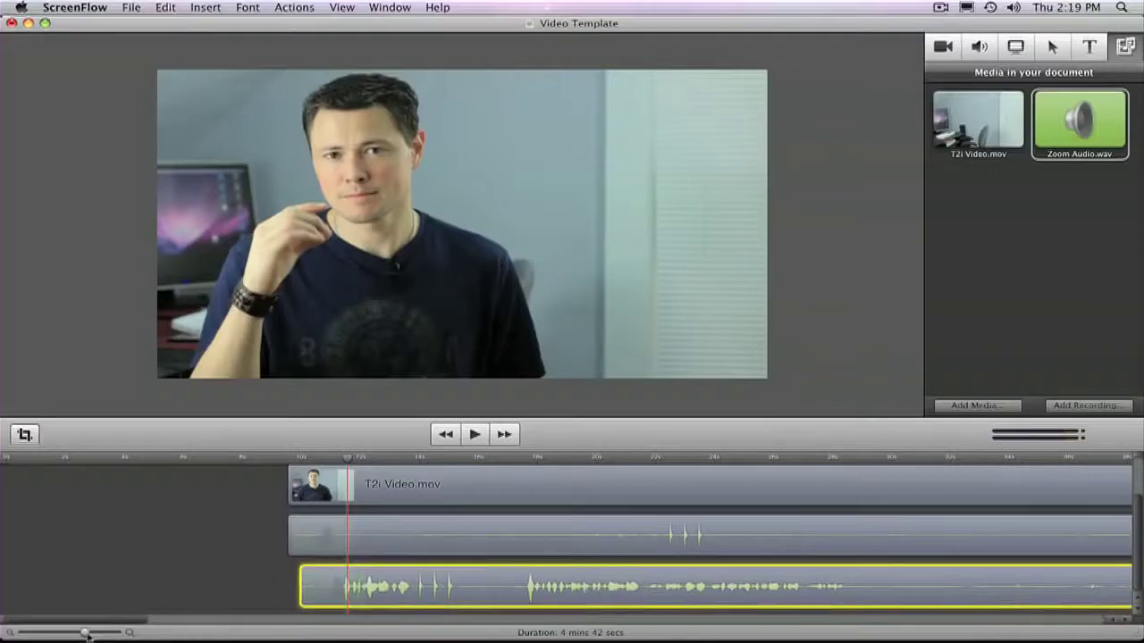
drag(85, 632, 118, 635)
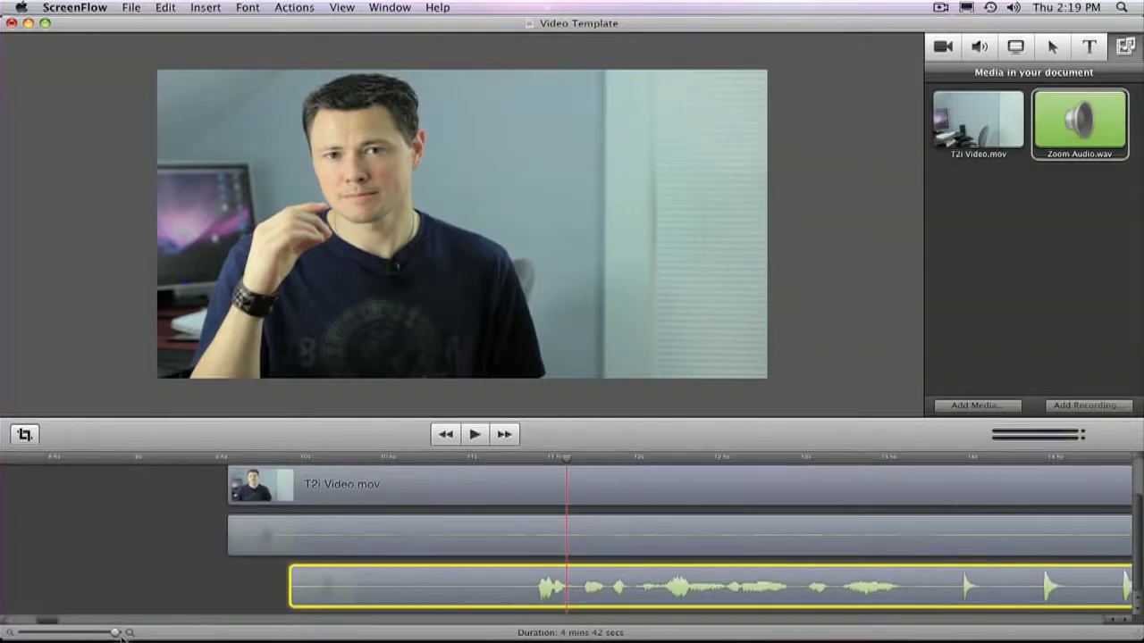
scroll(576, 573, left, 3)
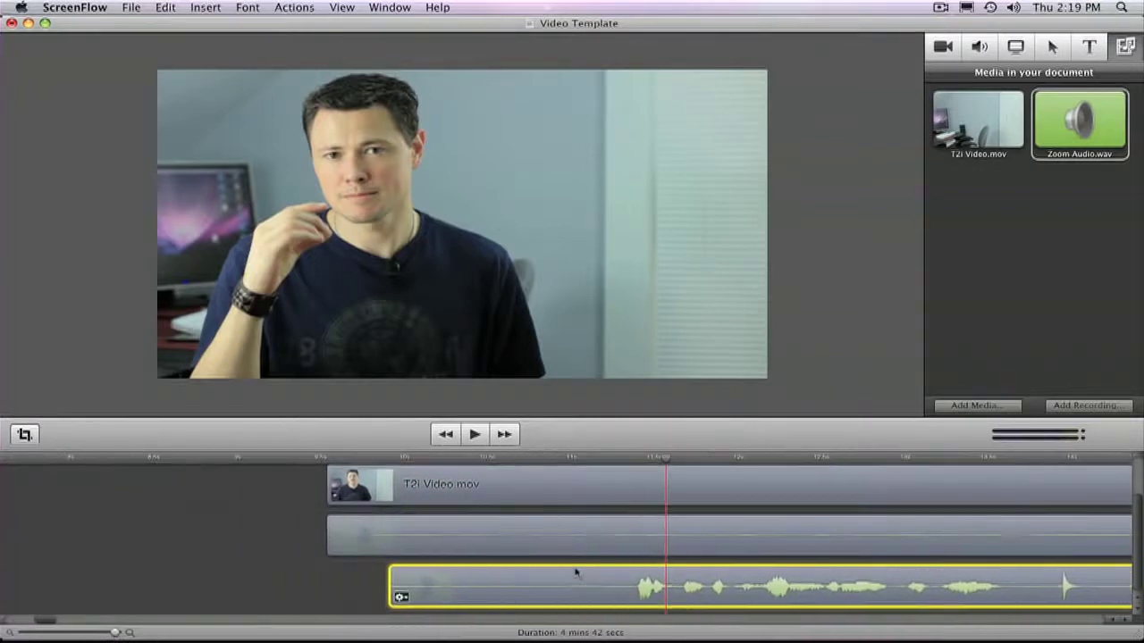
scroll(576, 573, right, 15)
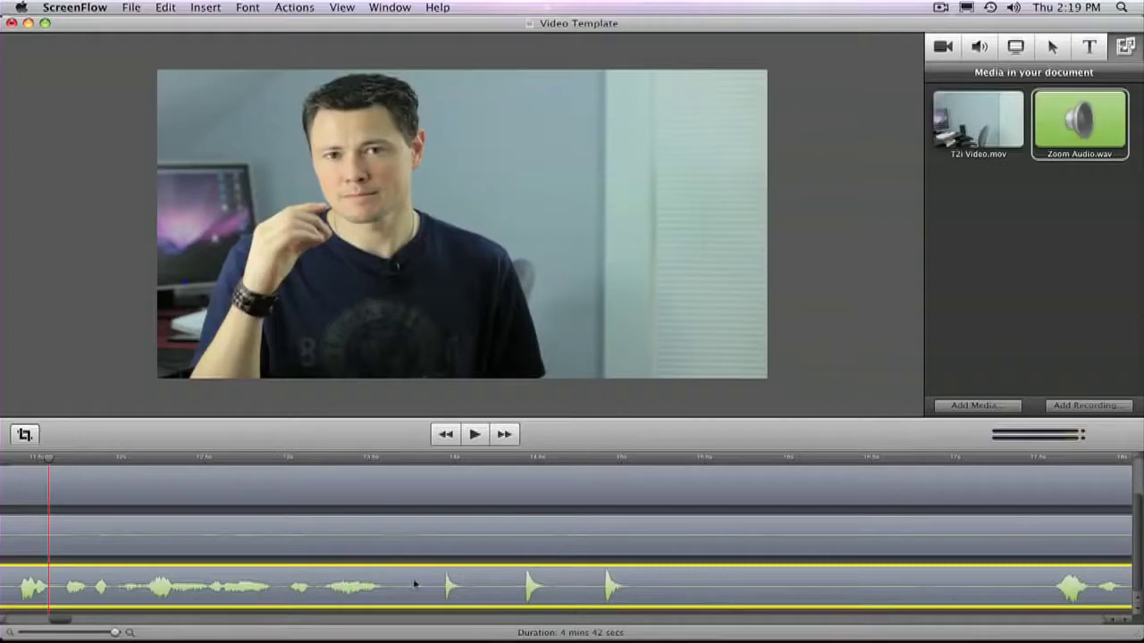
scroll(116, 632, left, 15)
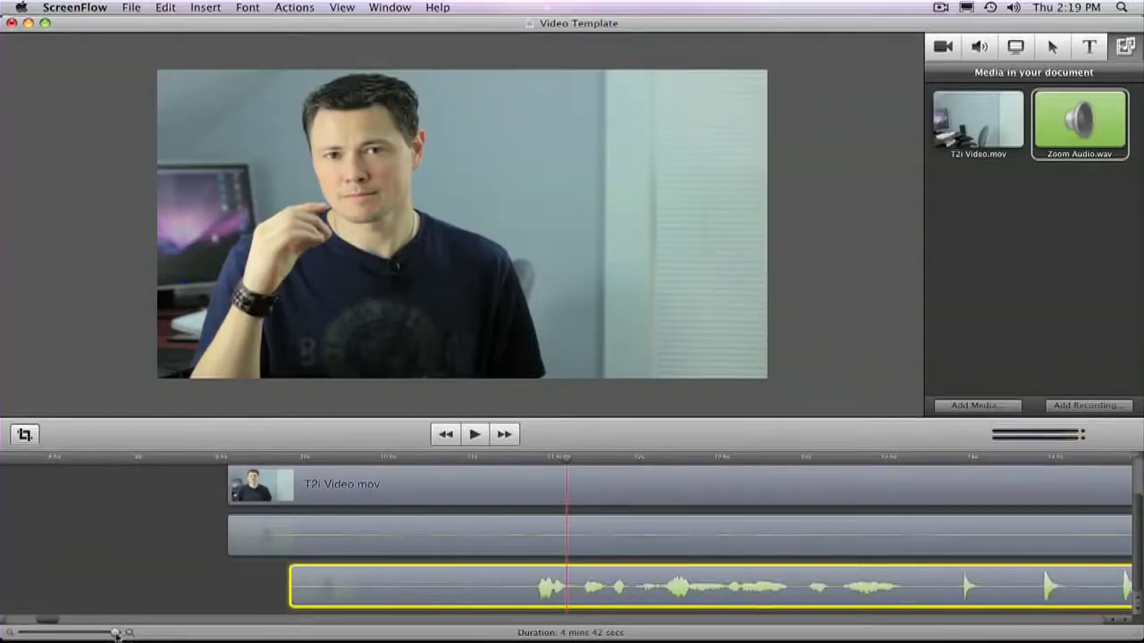
mouse_move(429, 589)
scroll(516, 581, right, 15)
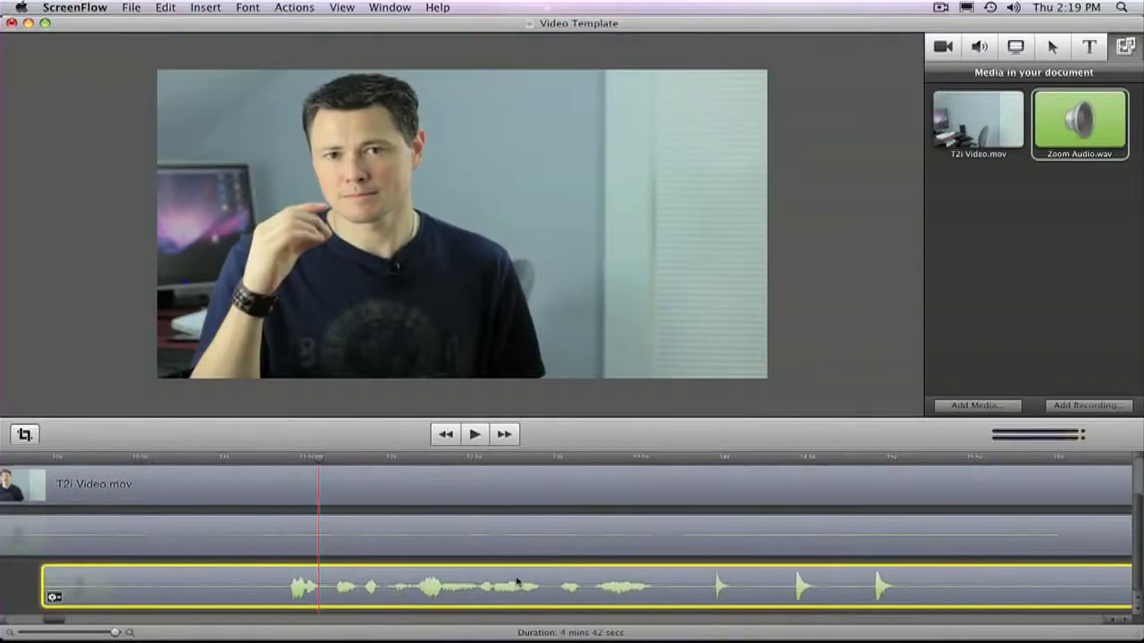
scroll(517, 582, right, 6)
scroll(384, 587, left, 5)
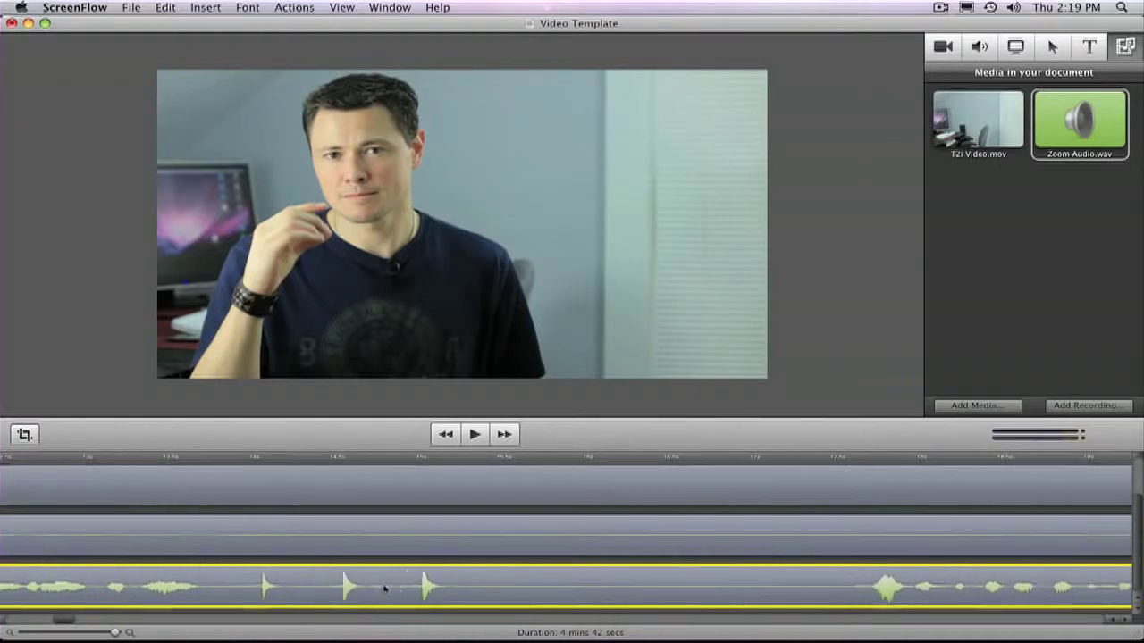
scroll(563, 590, left, 4)
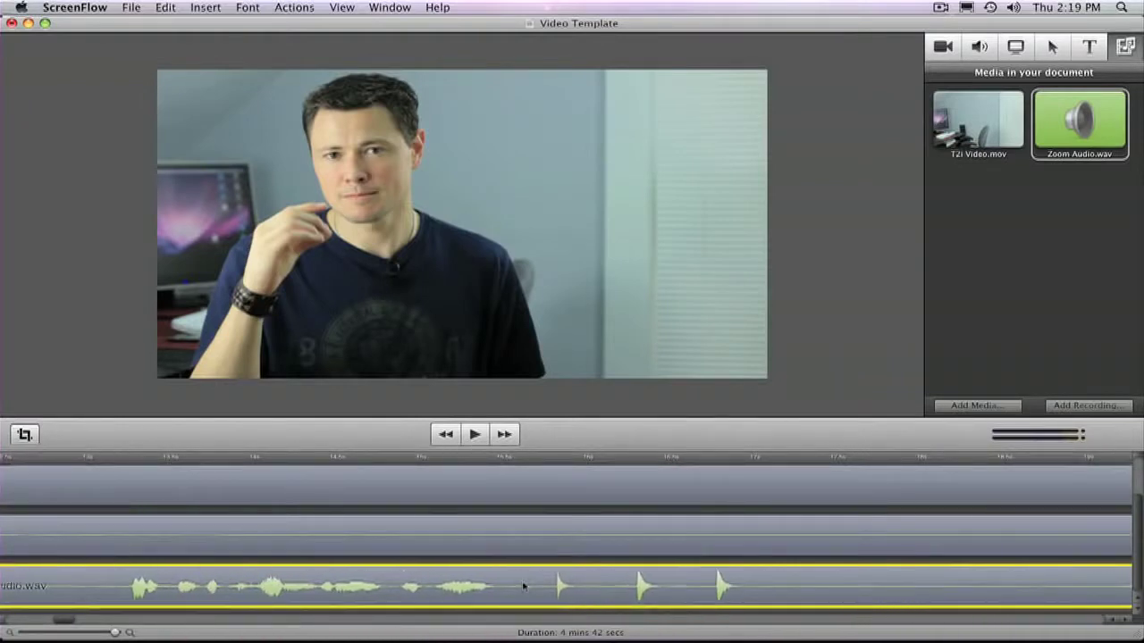
scroll(524, 587, right, 8)
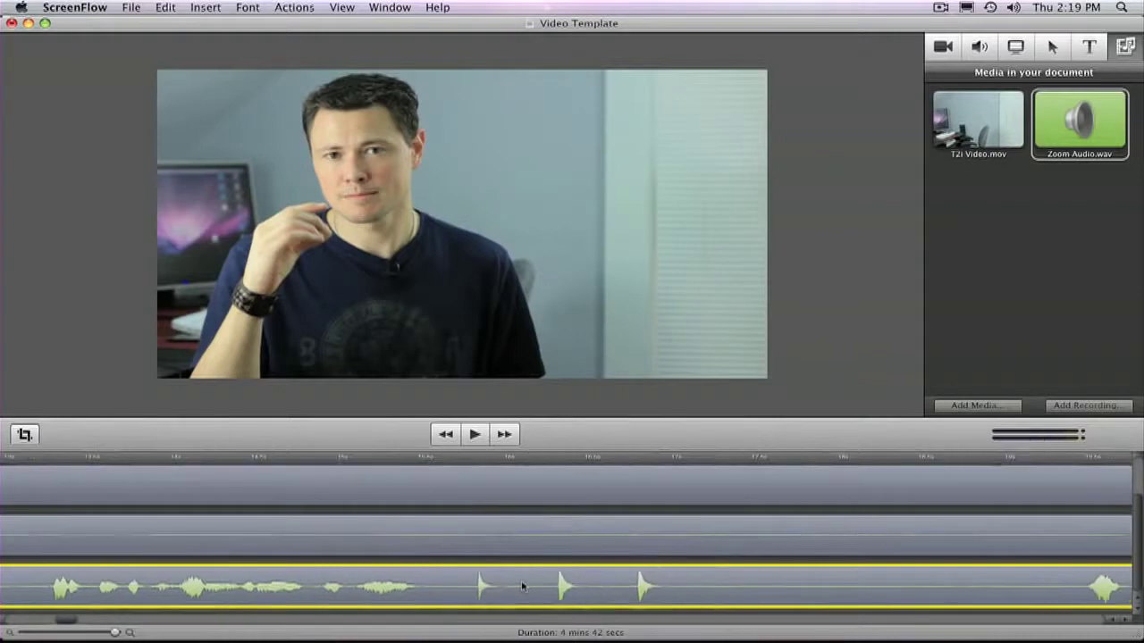
scroll(445, 585, left, 12)
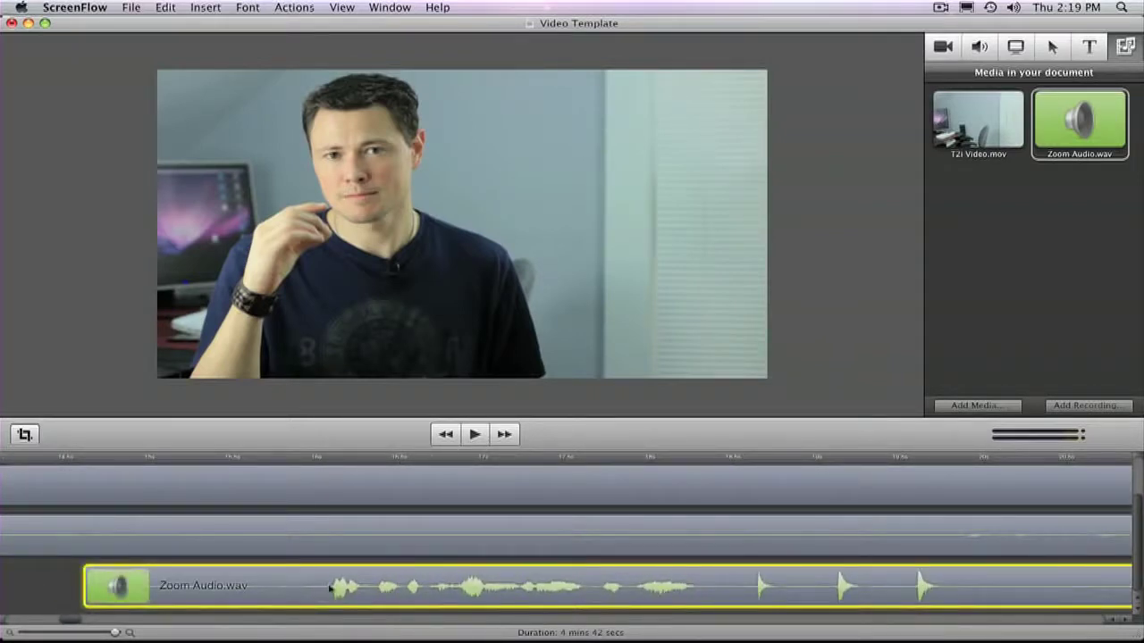
Drag Zoom Audio.wav later until its three clap spikes sit under the camera audio's spikes.
drag(304, 586, 547, 590)
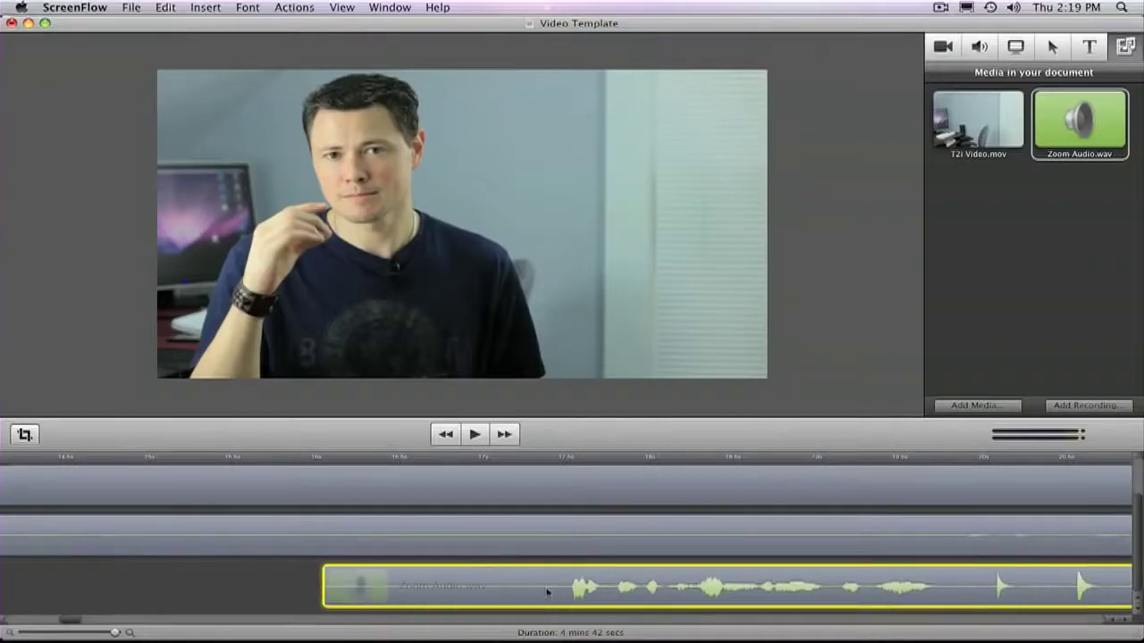
scroll(547, 590, right, 5)
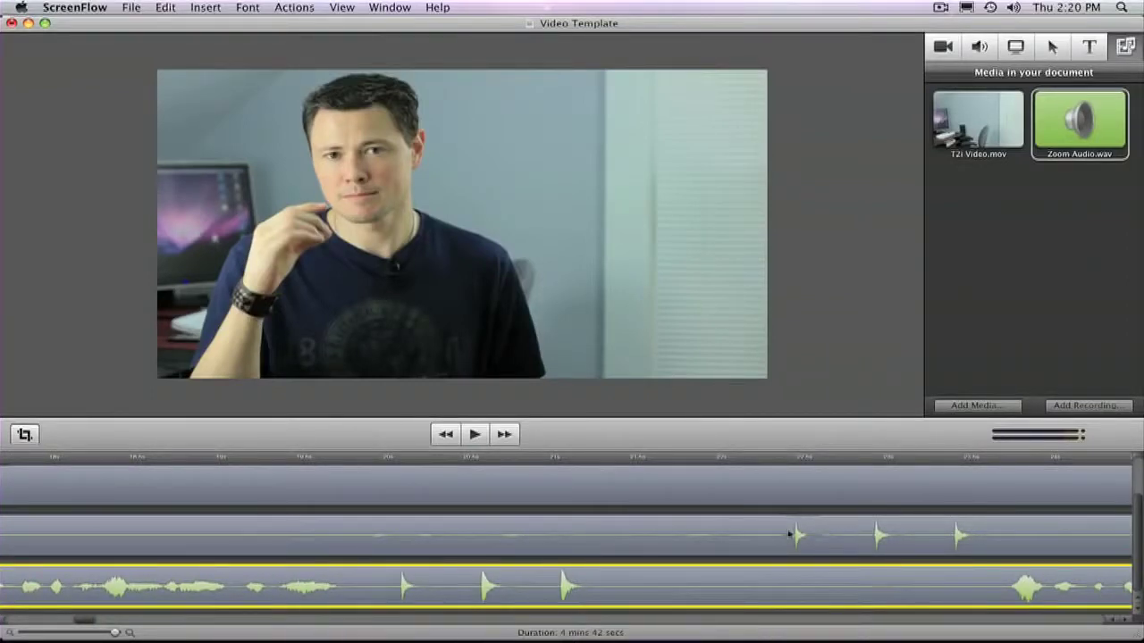
drag(470, 582, 845, 589)
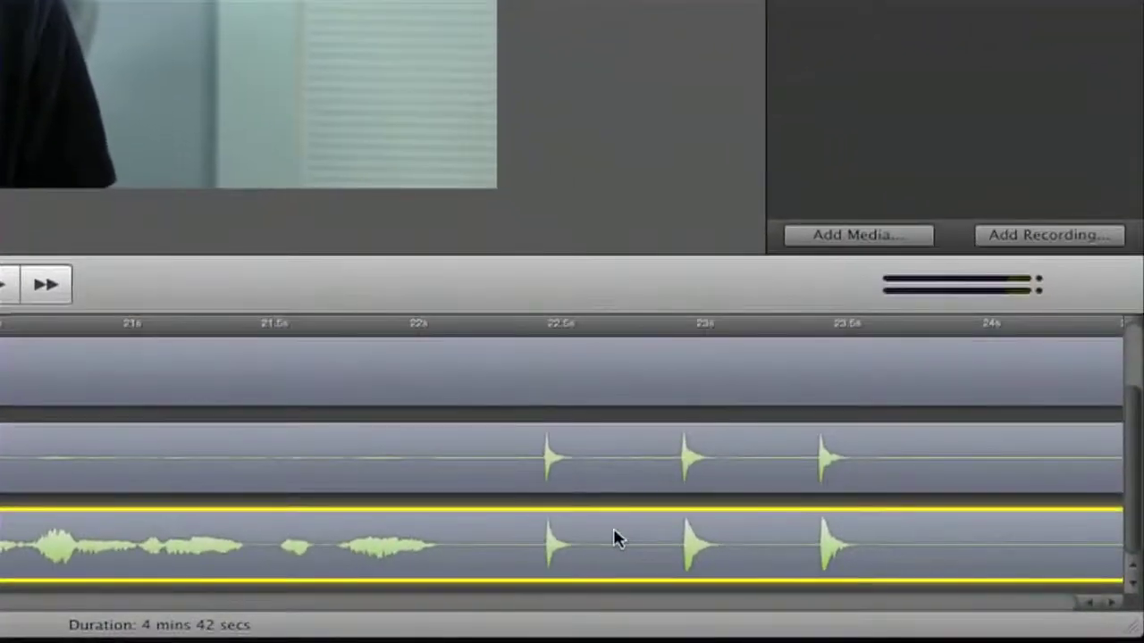
click(550, 327)
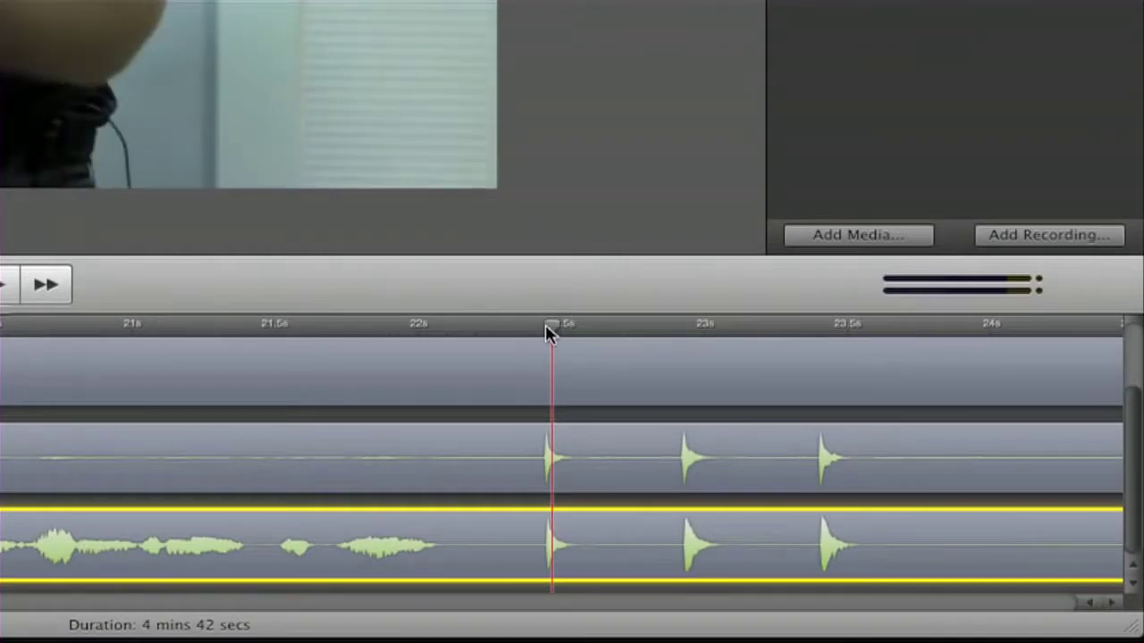
Step the playhead back one frame and nudge Zoom Audio so both first claps meet at about 22.4 s.
key(Left)
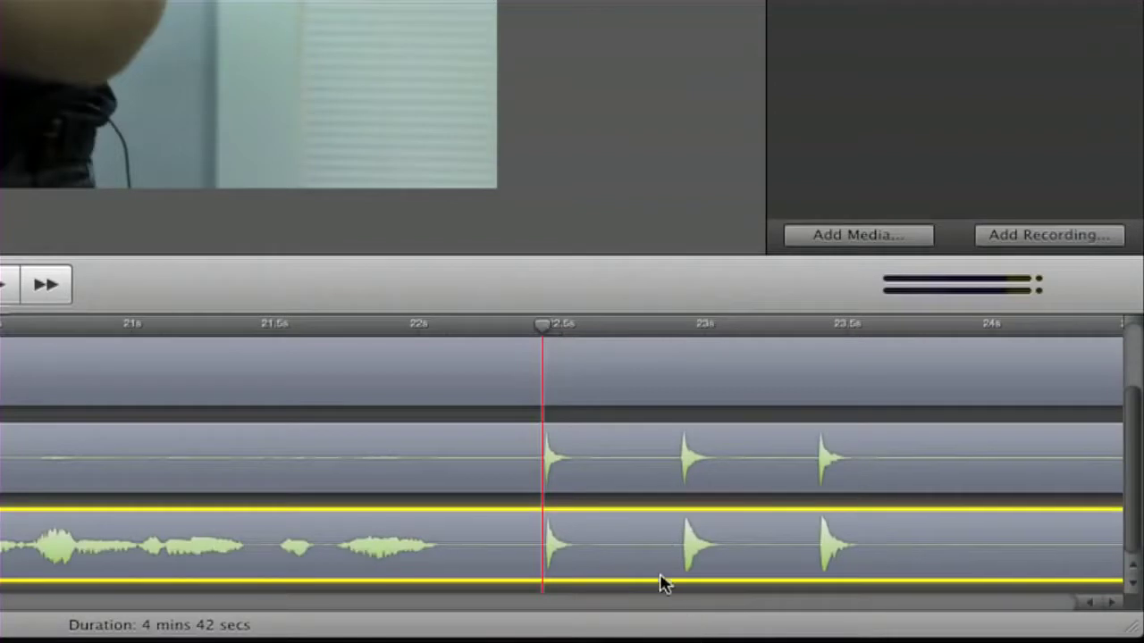
drag(694, 551, 695, 554)
Delete the upper camera-audio clip, leaving only the video and Zoom Audio.wav.
click(594, 454)
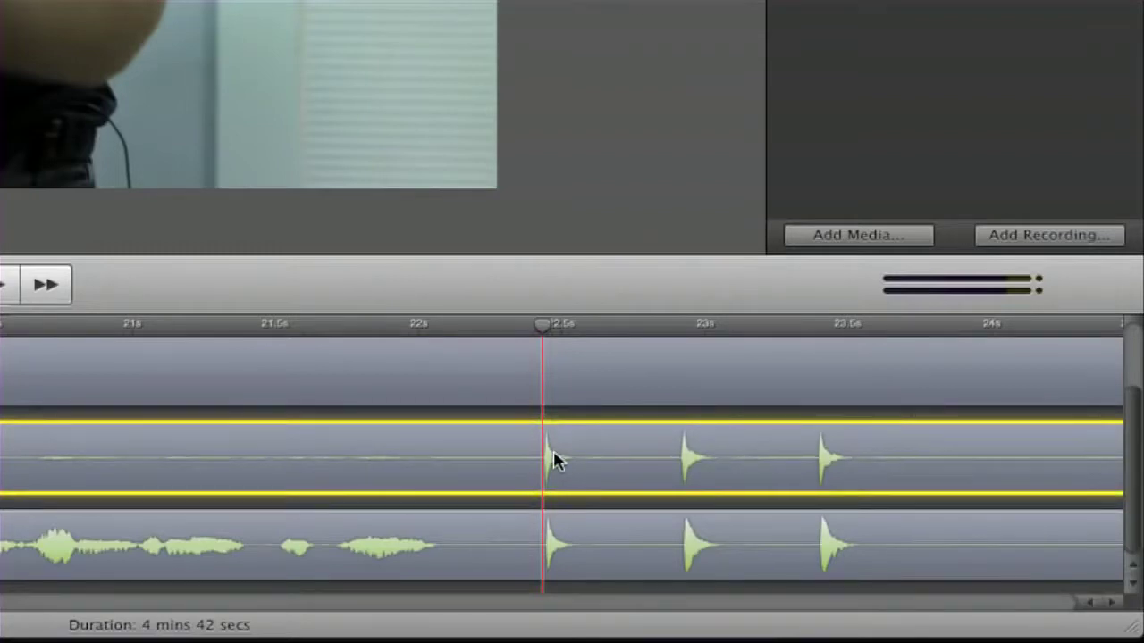
key(Delete)
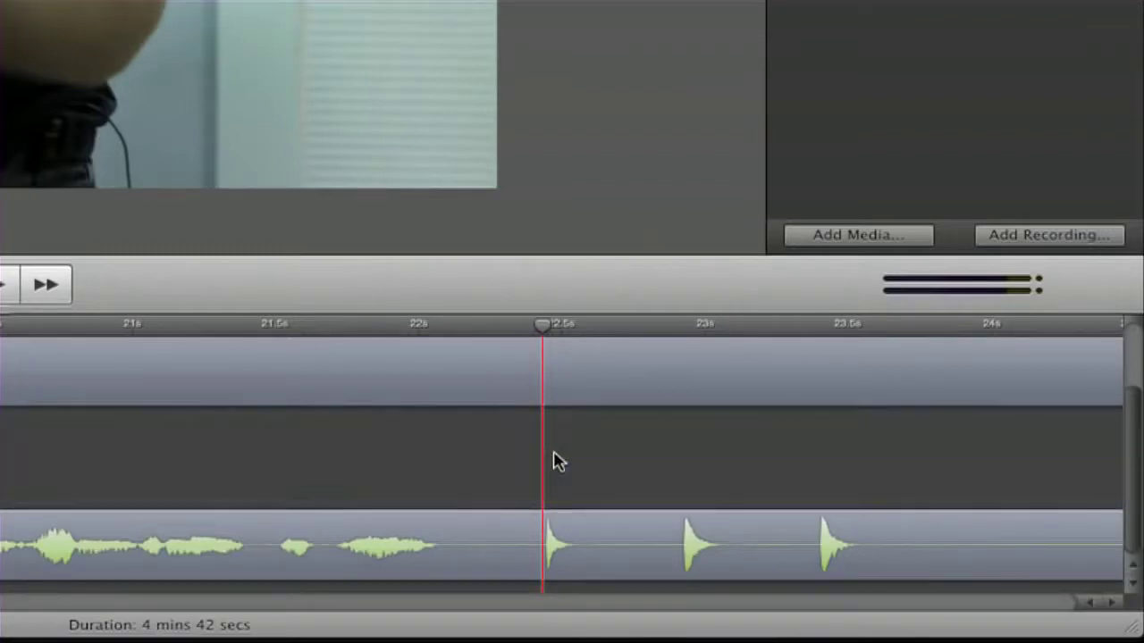
Split the T2i Video and Zoom Audio clips at a playhead just before the first clap.
click(515, 326)
click(543, 369)
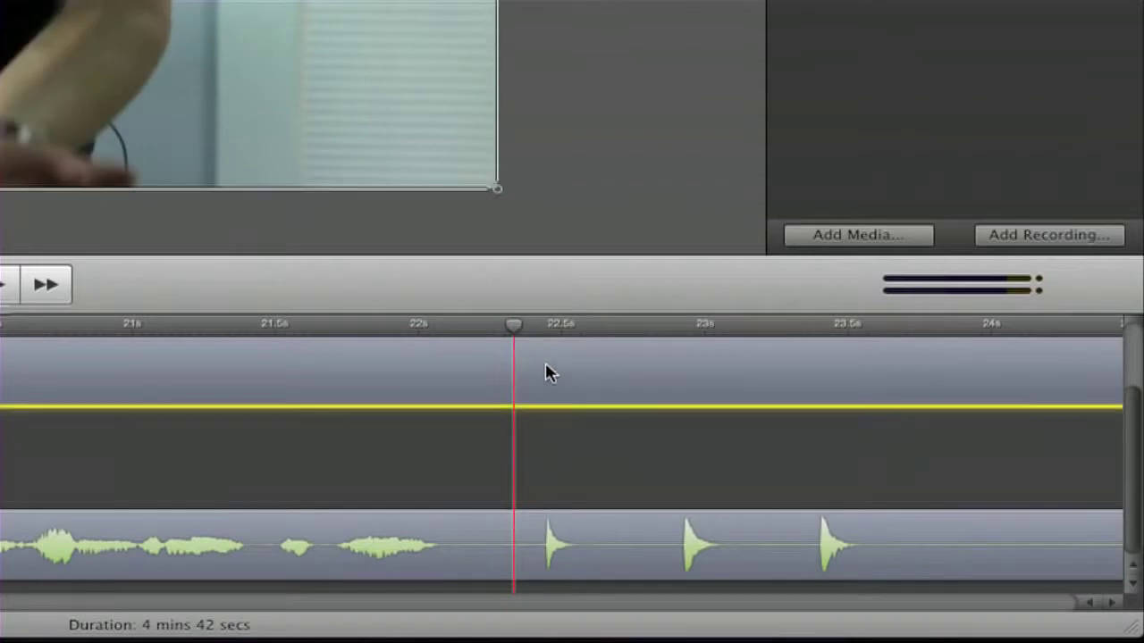
click(546, 365)
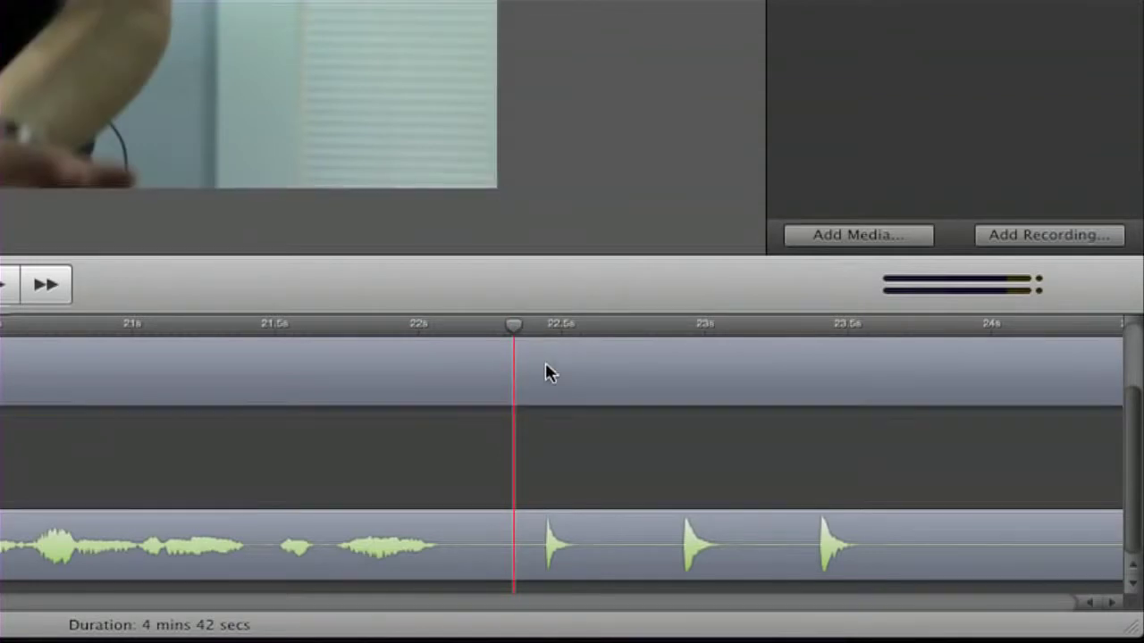
click(545, 362)
right_click(545, 362)
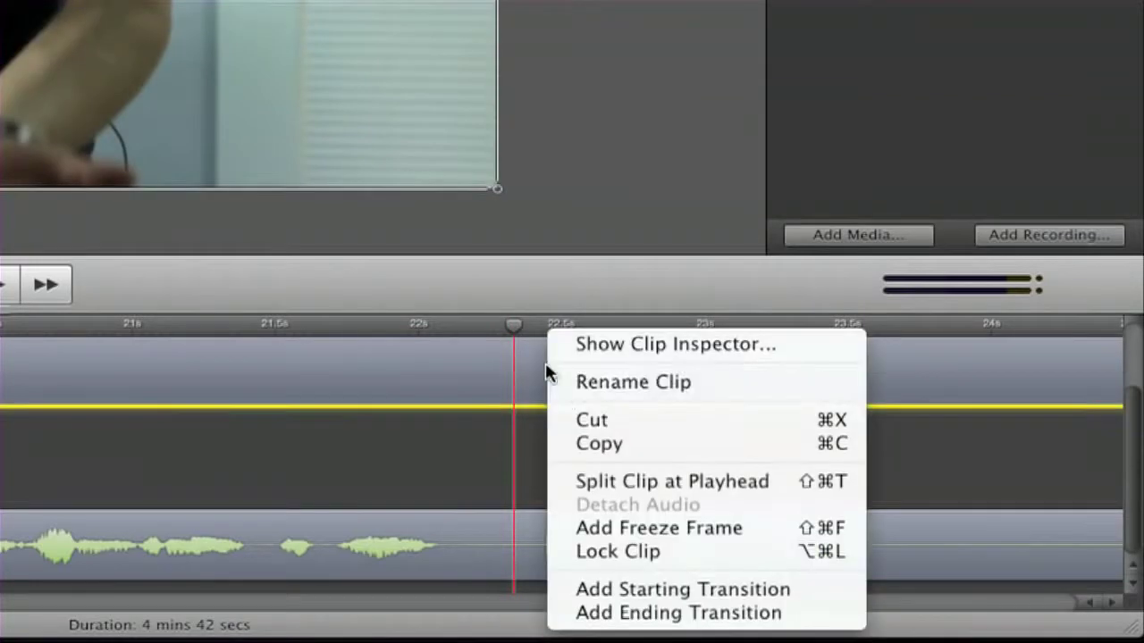
click(581, 482)
right_click(563, 531)
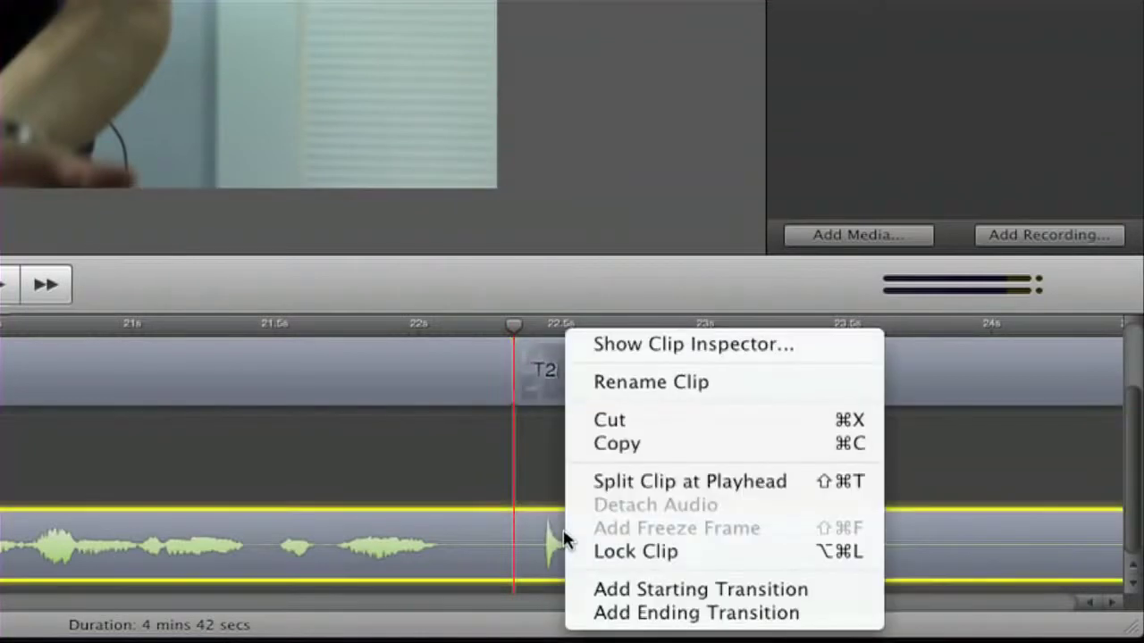
click(613, 484)
Delete the audio and video pieces before the split and move the video down one track.
key(BackSpace)
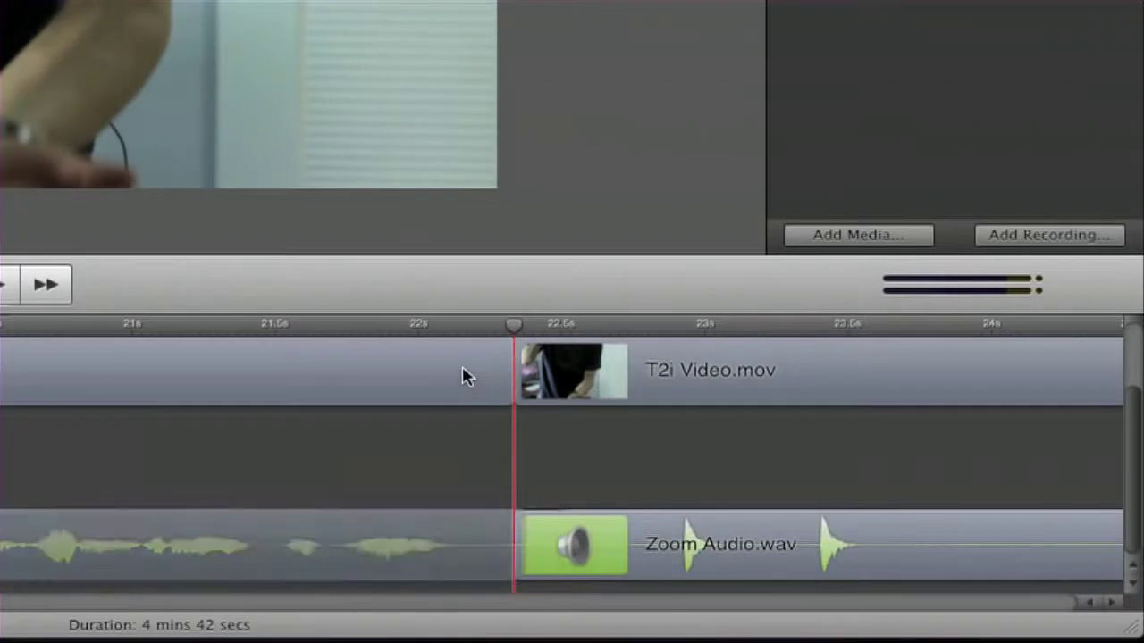
click(462, 375)
key(BackSpace)
drag(651, 387, 651, 454)
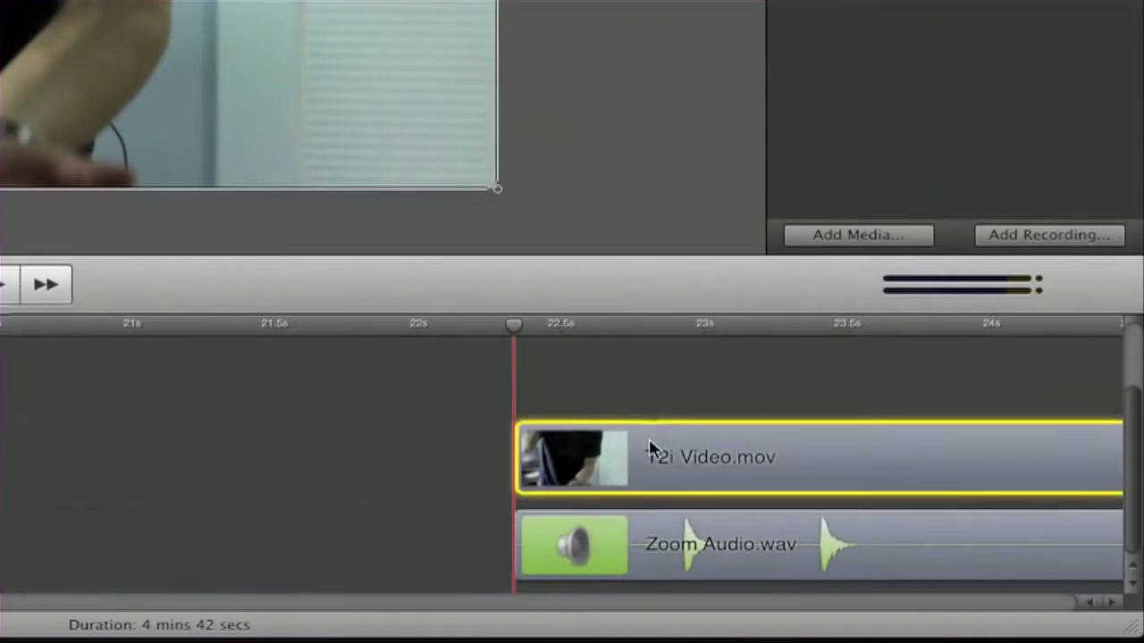
Move both trimmed clips to the project start, bringing the duration to 4 min 19 s.
drag(447, 454, 599, 554)
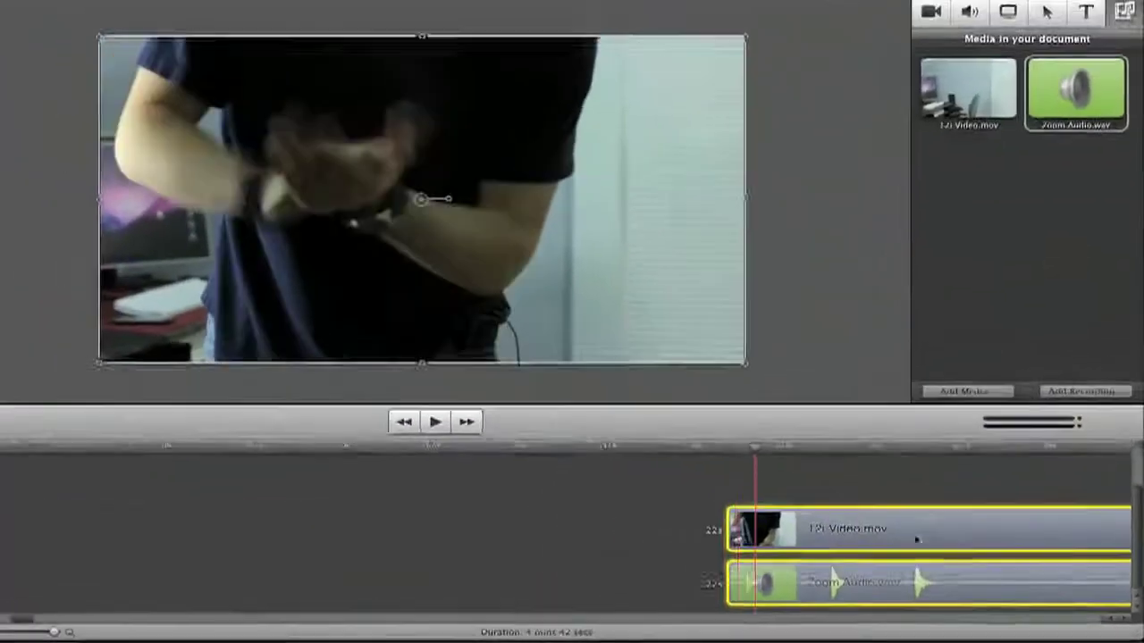
drag(916, 539, 518, 537)
scroll(227, 464, left, 10)
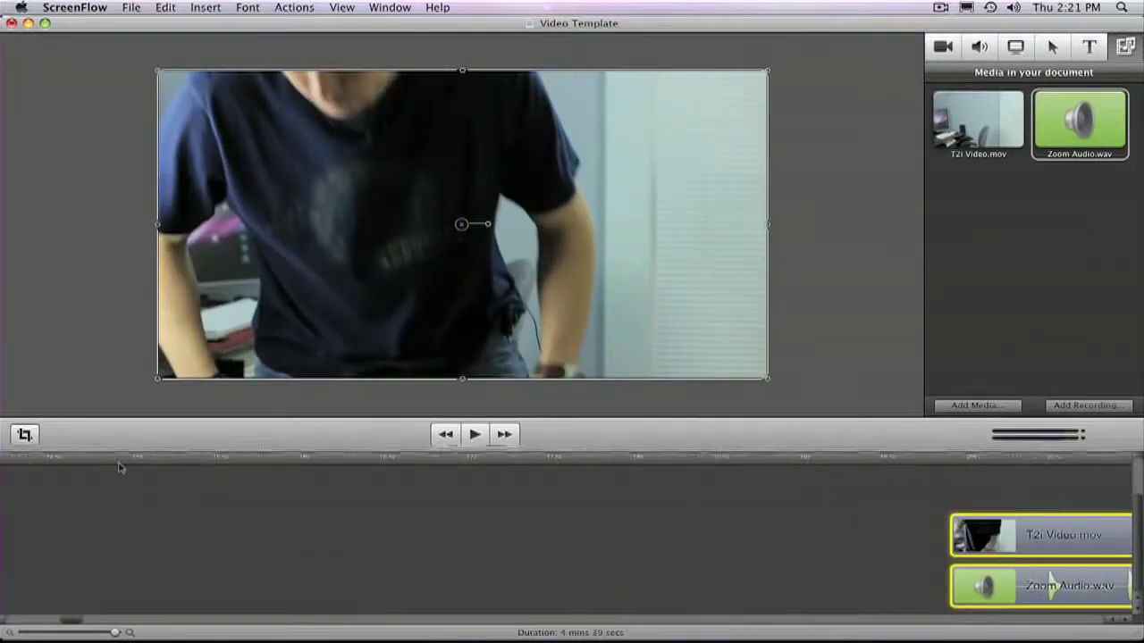
click(104, 463)
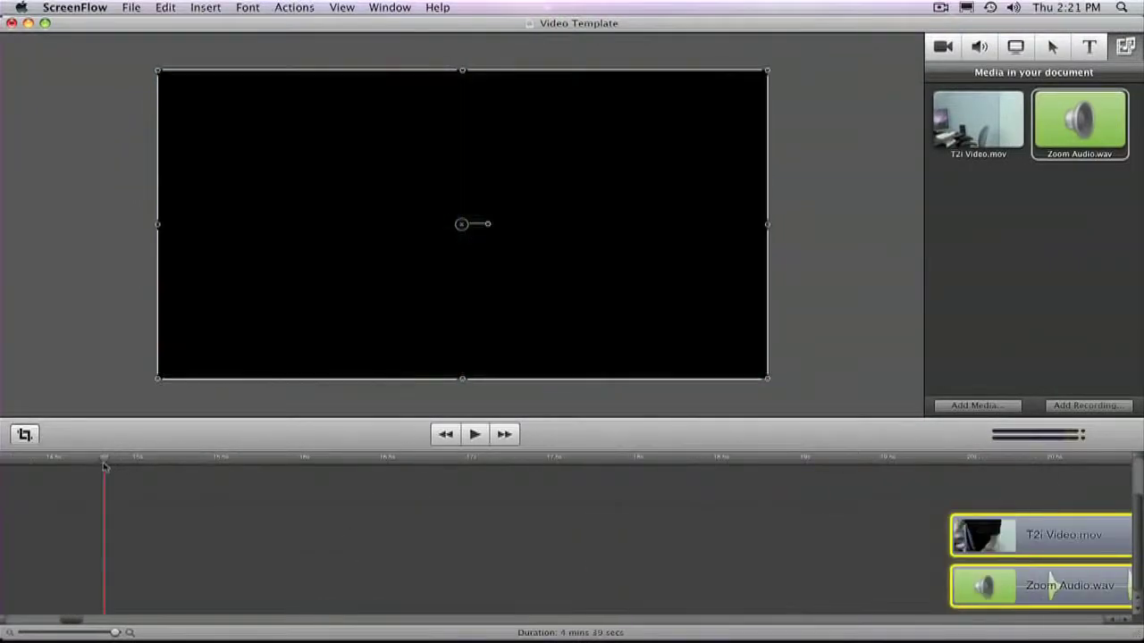
click(56, 632)
drag(492, 544, 241, 534)
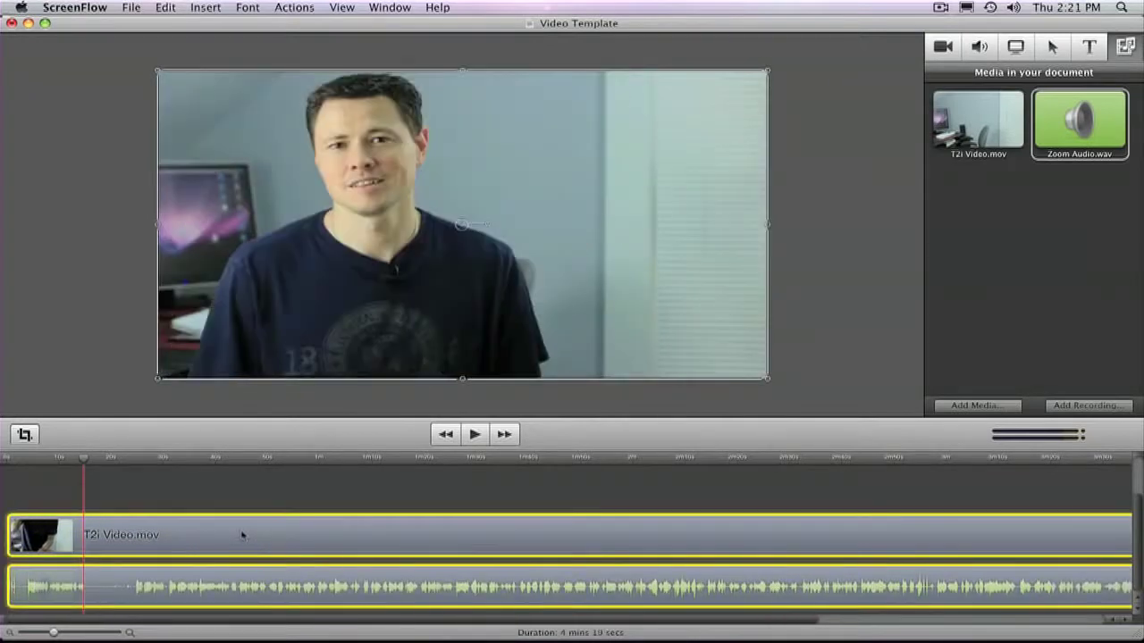
click(7, 460)
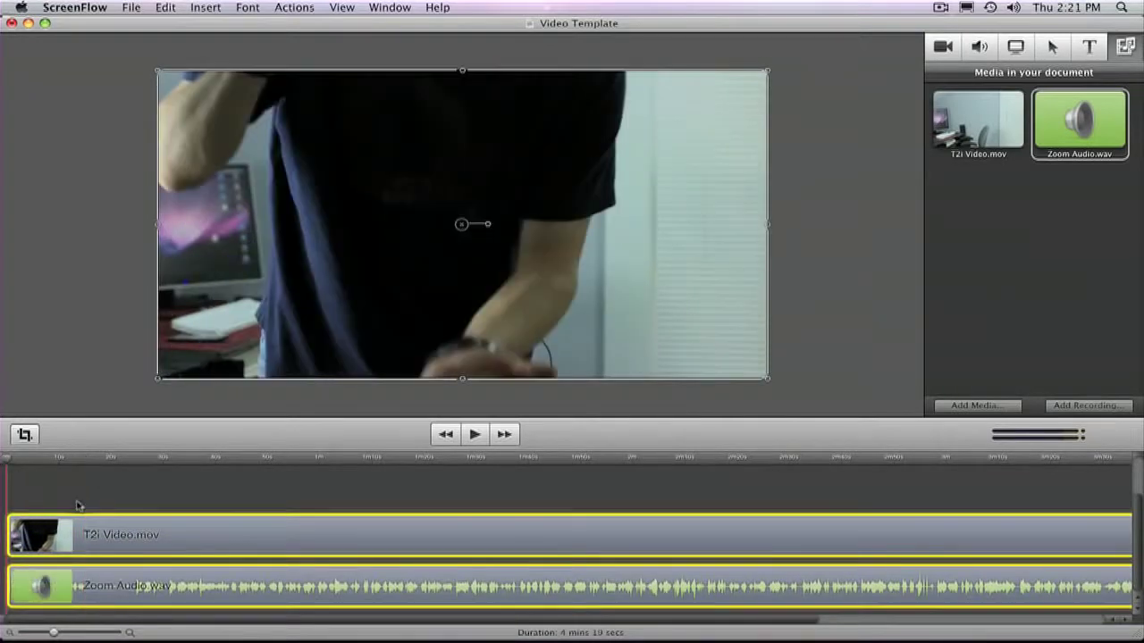
click(77, 505)
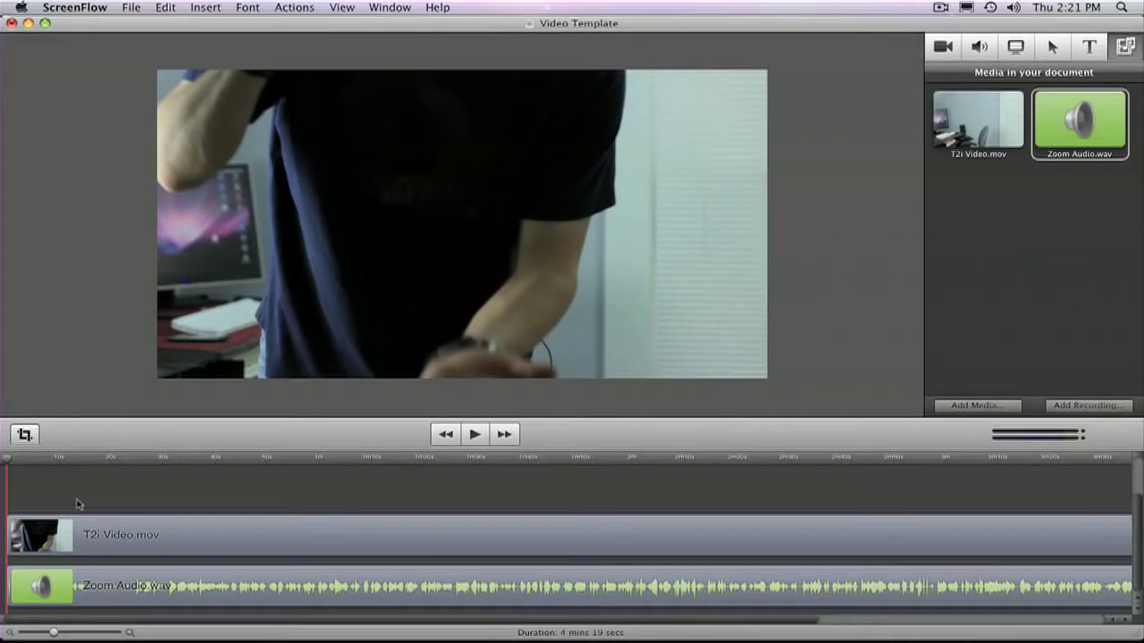
click(108, 595)
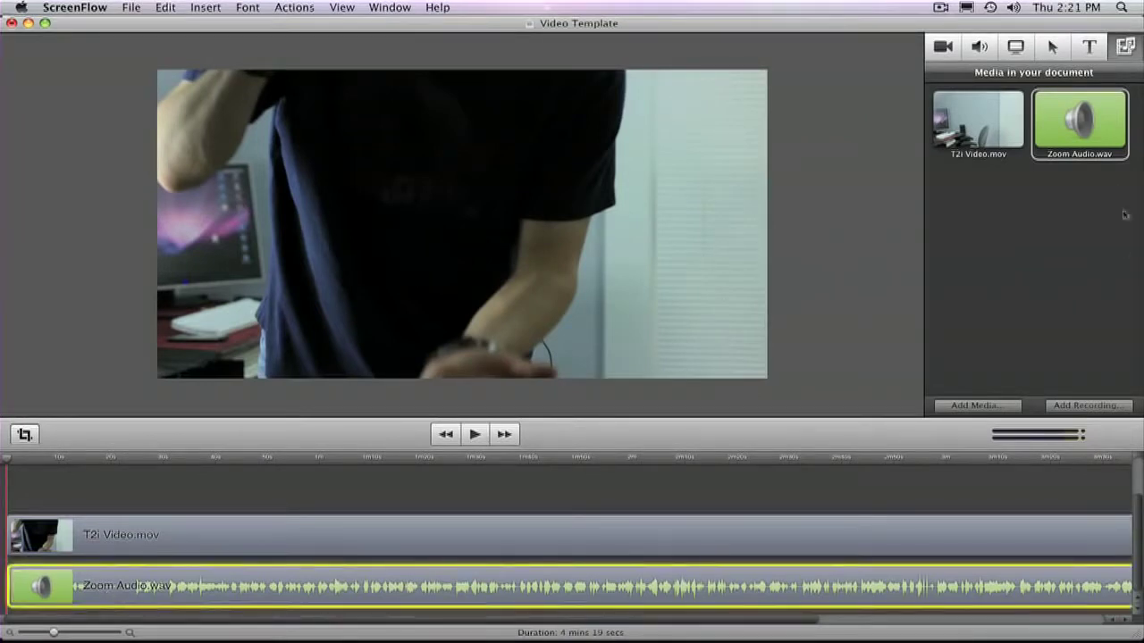
Set Zoom Audio.wav's volume to 170% in the Audio Properties.
click(980, 52)
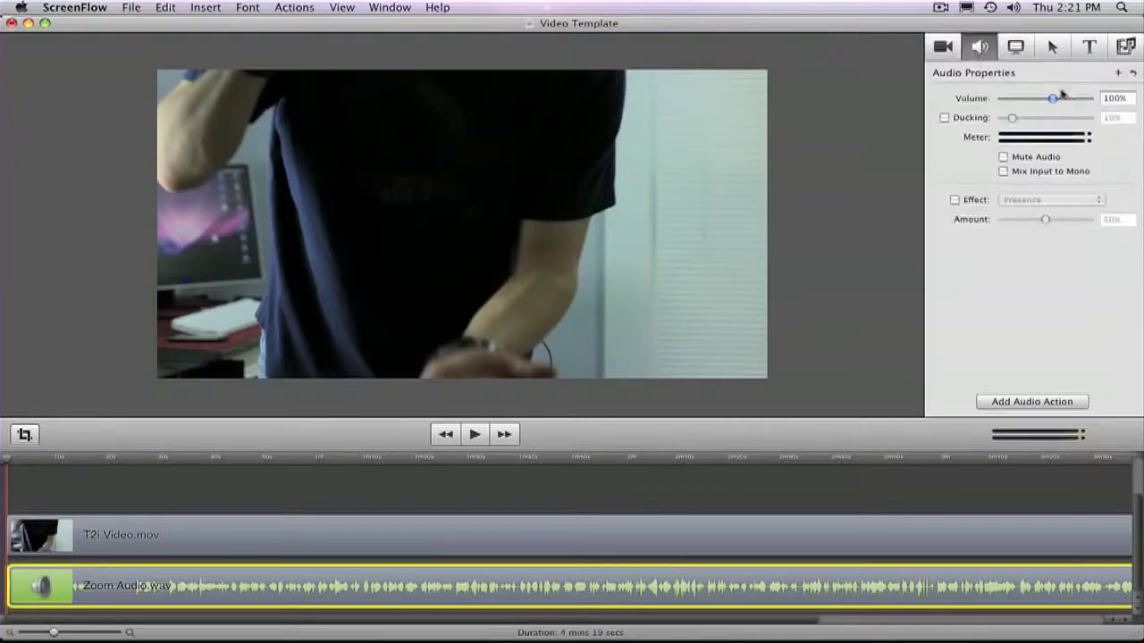
drag(1054, 98, 1088, 100)
mouse_move(135, 587)
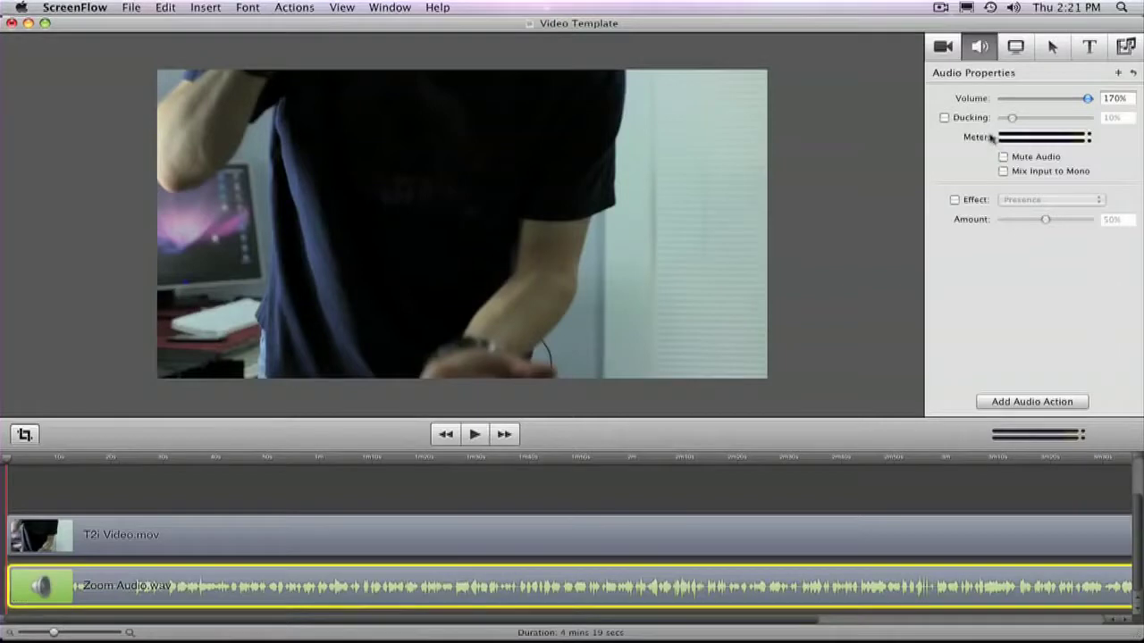
mouse_move(459, 548)
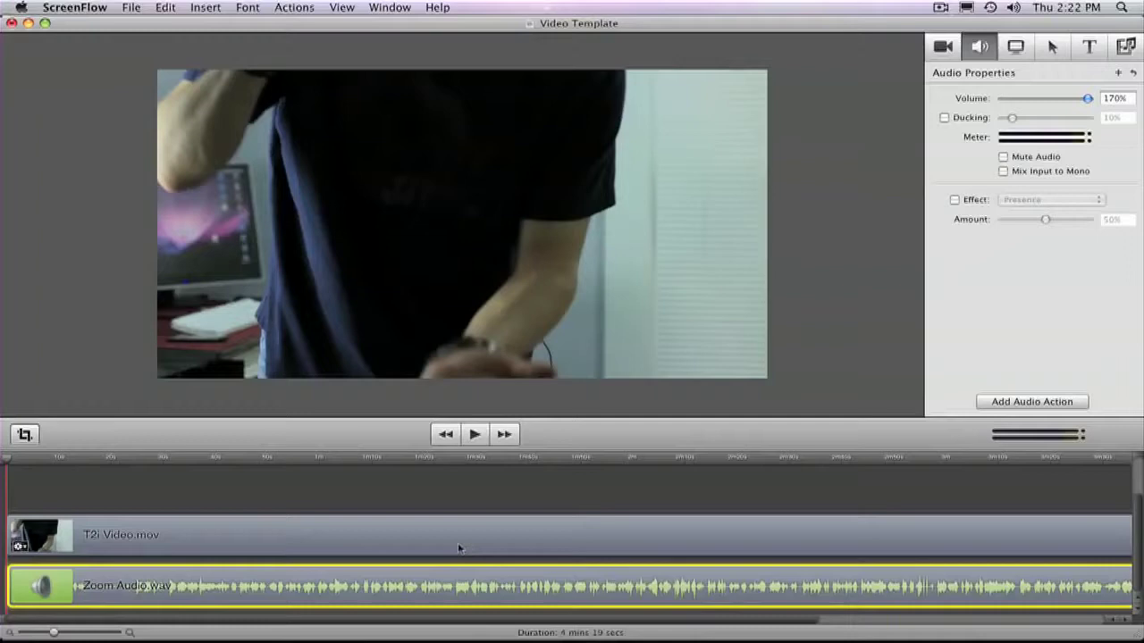
click(474, 435)
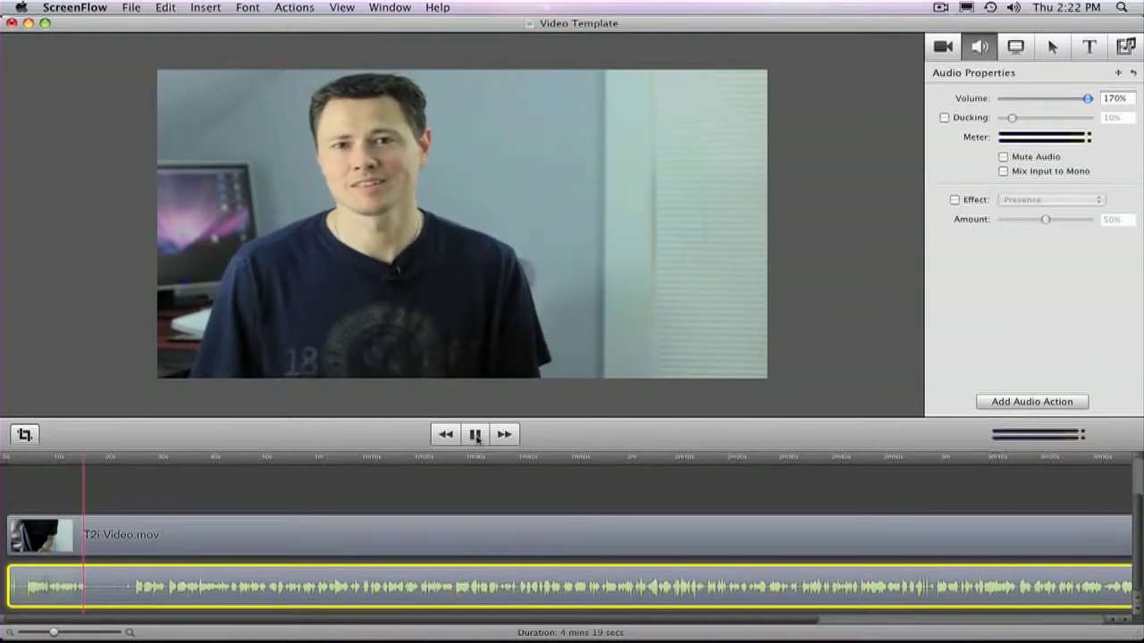
click(476, 435)
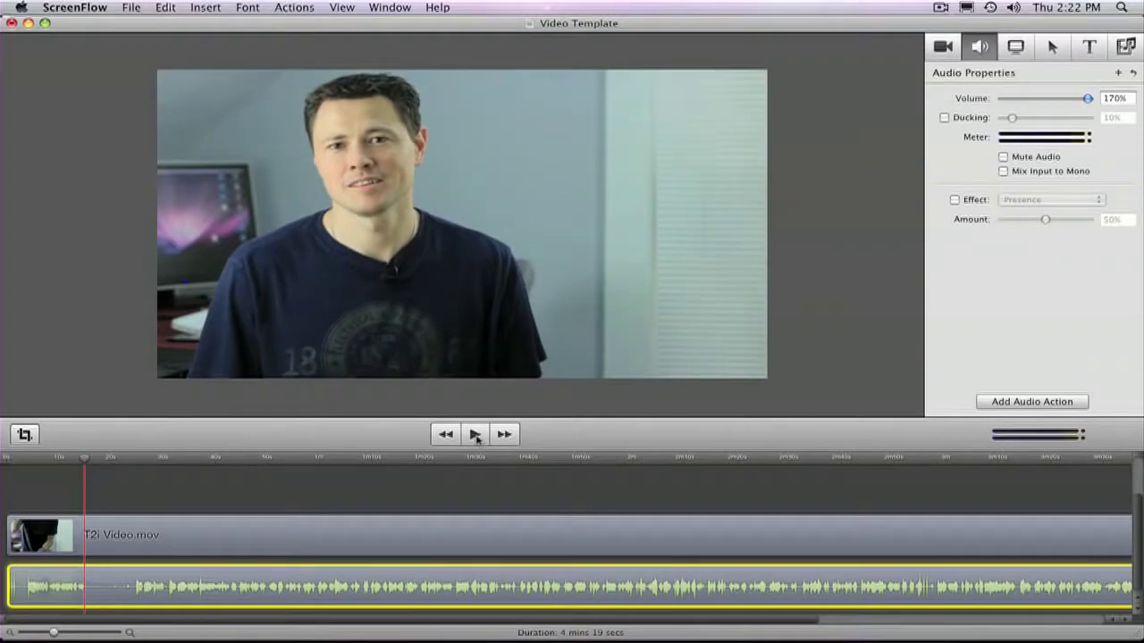